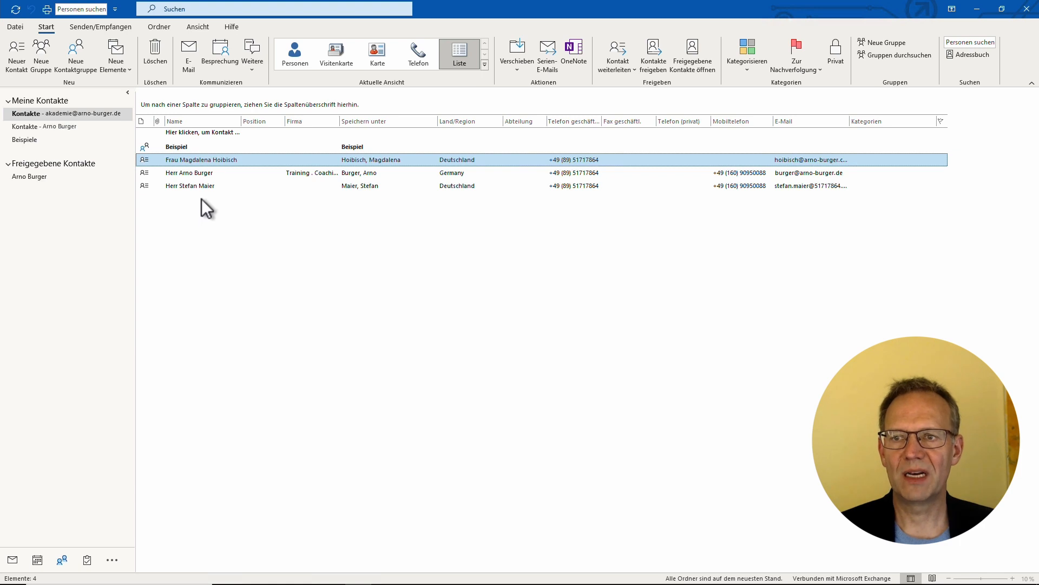
- Open the last contact in the contact list and check which address types it offers
{"action": "left_click", "coordinate": [200, 188]}
{"action": "double_click", "coordinate": [199, 187]}
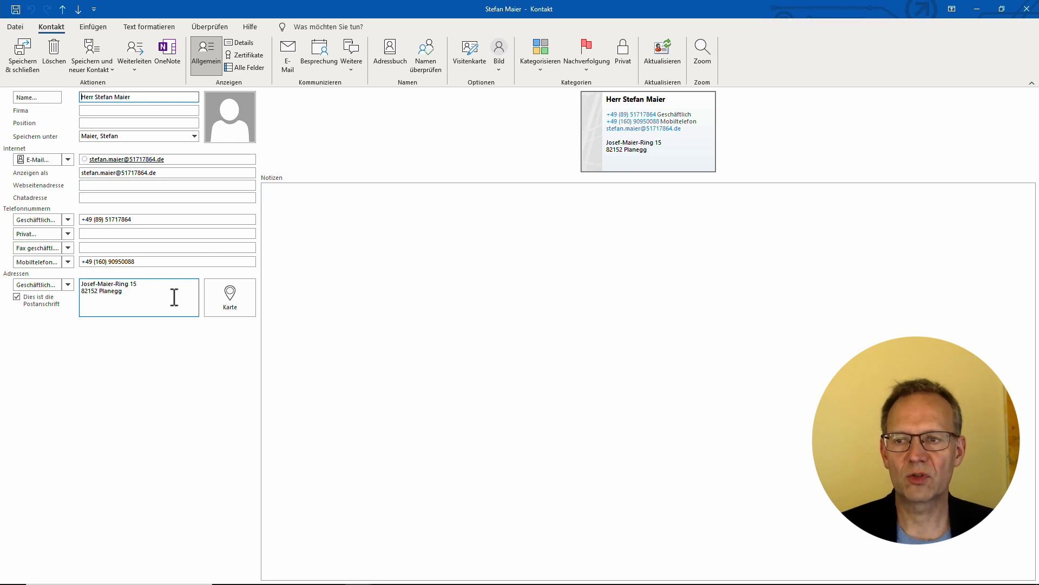
{"action": "left_click", "coordinate": [67, 286]}
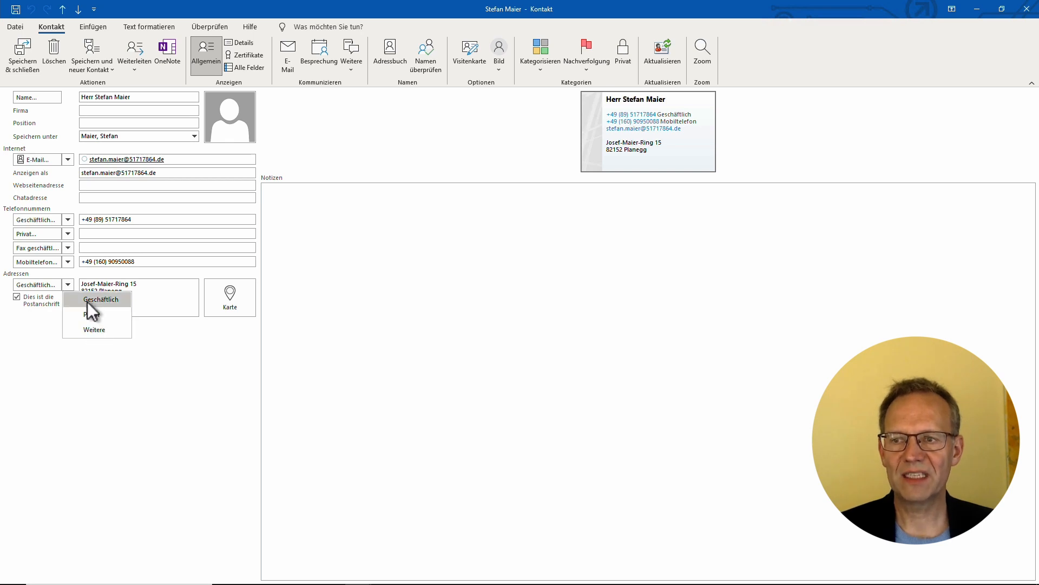
{"action": "left_click", "coordinate": [44, 337]}
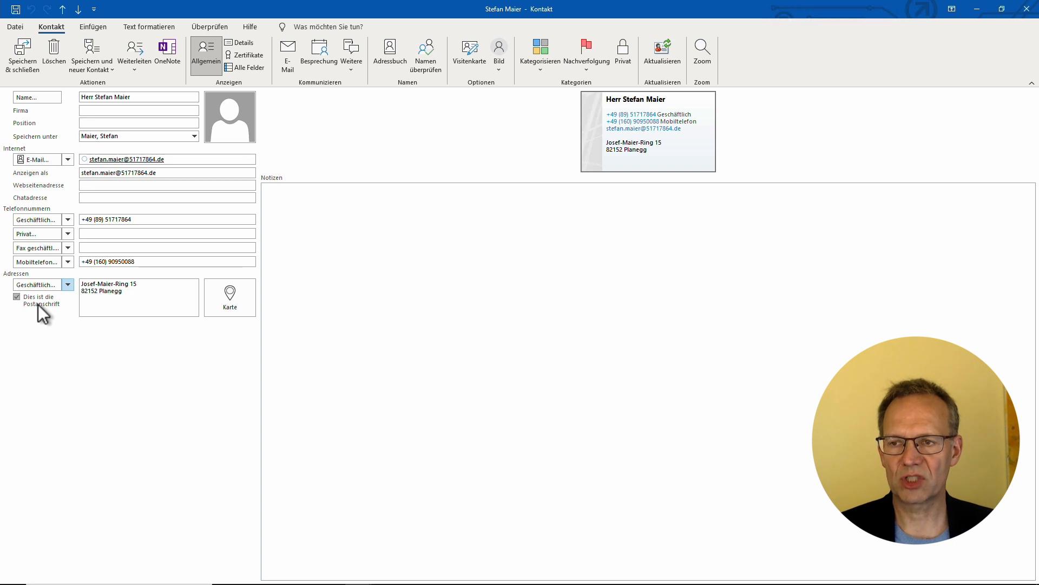
- Switch the contact's address to the Privat type and mark it as the postal address
{"action": "left_click", "coordinate": [67, 286]}
{"action": "left_click", "coordinate": [76, 313]}
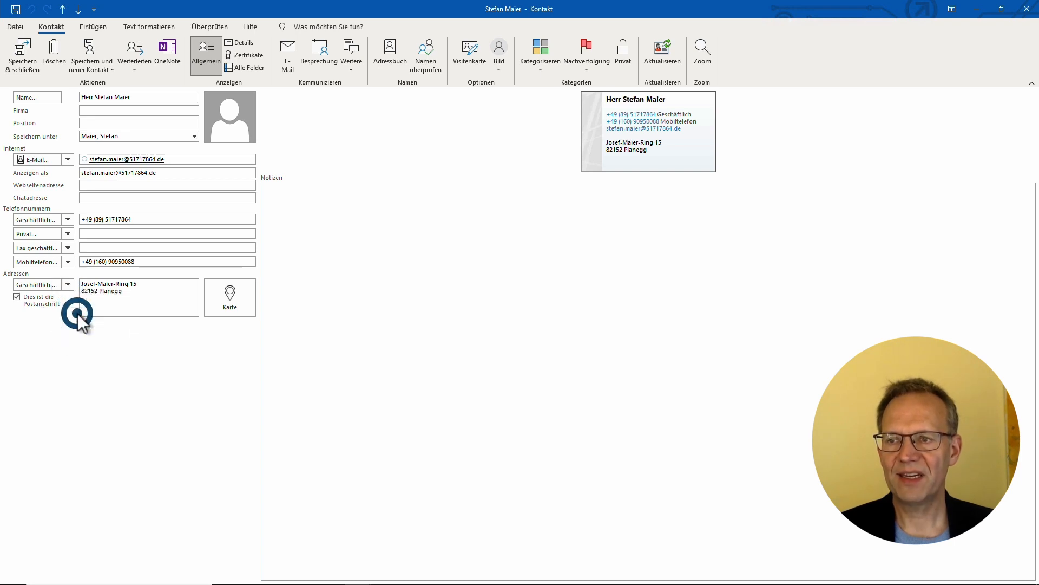
{"action": "left_click", "coordinate": [38, 301]}
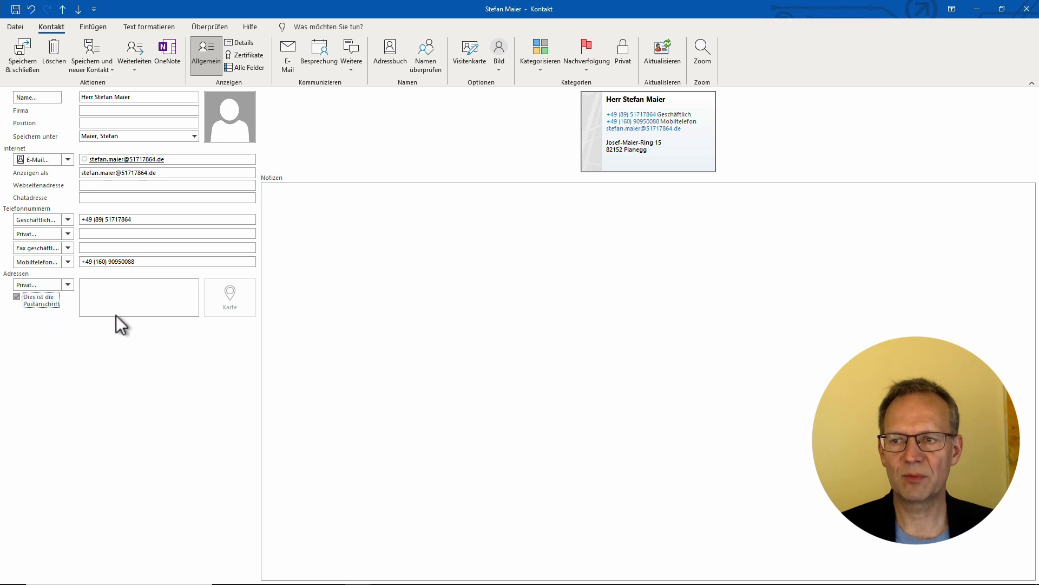
{"action": "left_click", "coordinate": [115, 288]}
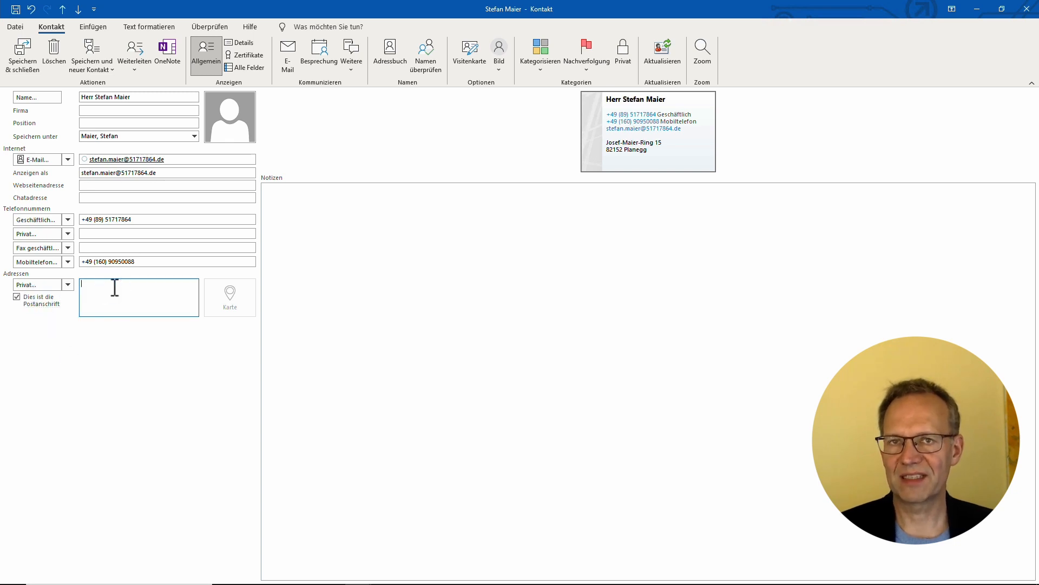
- Switch back to the Geschäftlich address, mark it as the postal address, and save and close the contact
{"action": "left_click", "coordinate": [67, 285]}
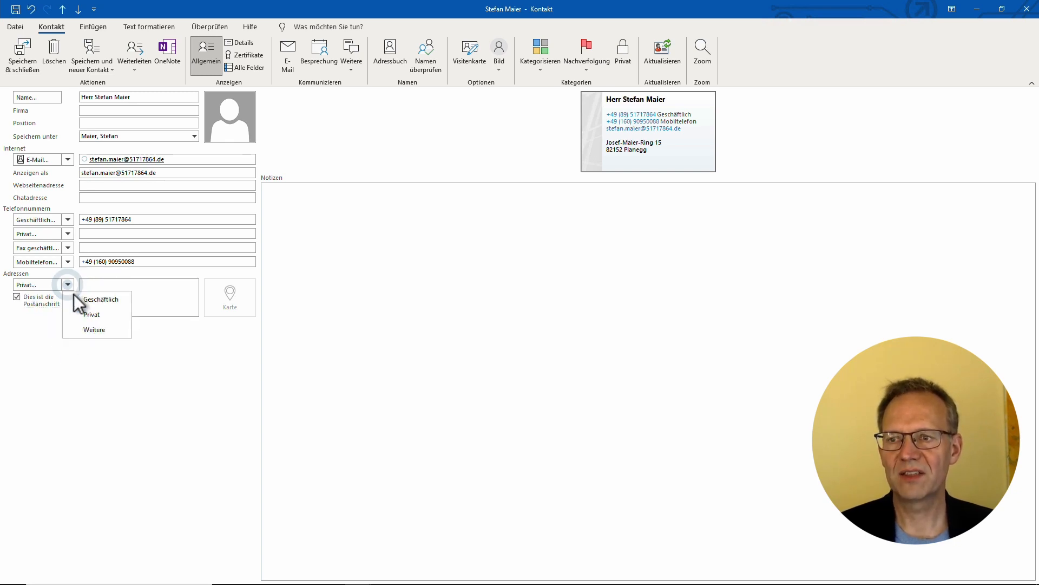
{"action": "left_click", "coordinate": [76, 300]}
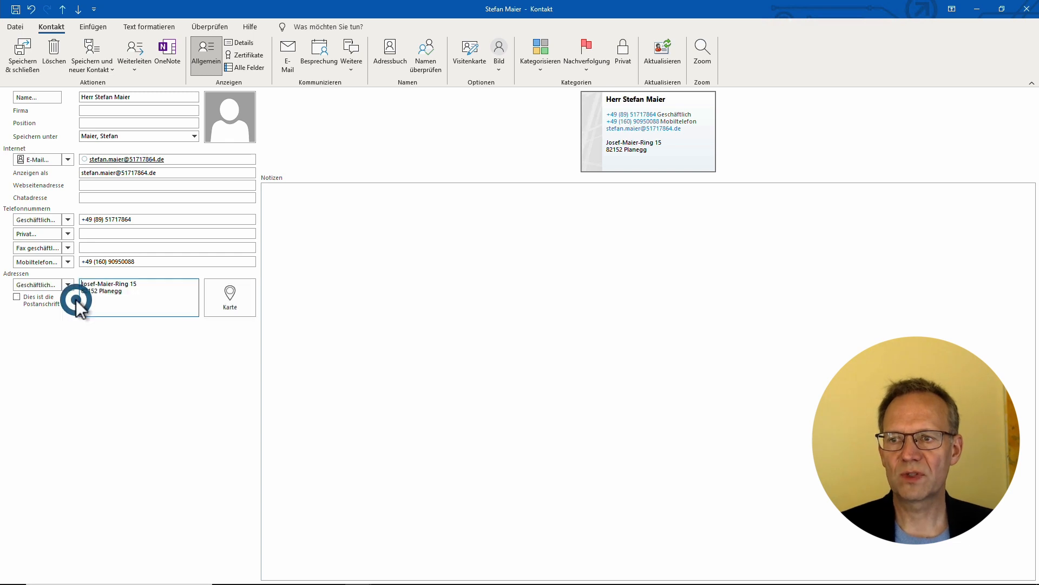
{"action": "left_click", "coordinate": [40, 297]}
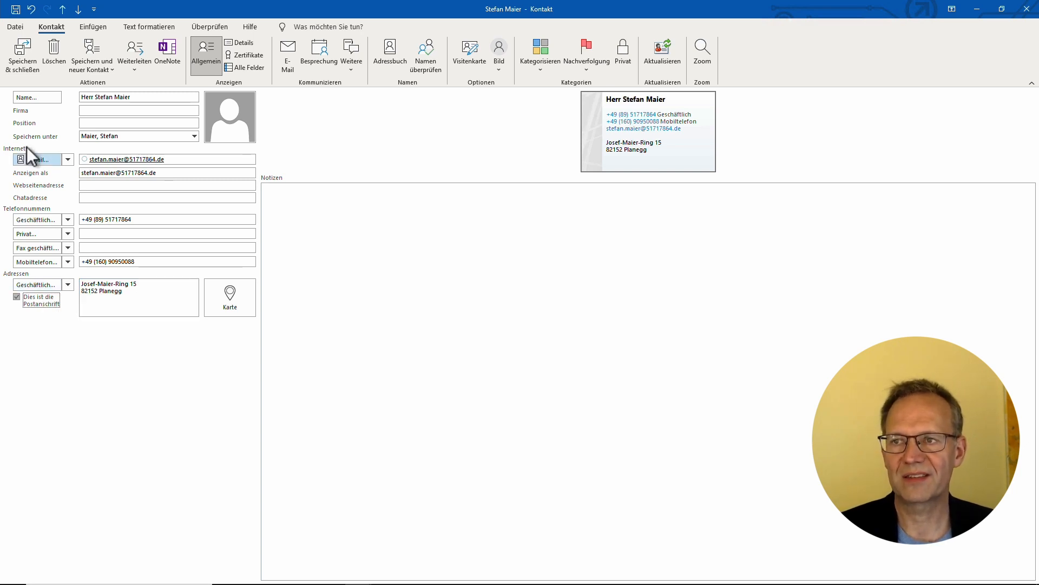
{"action": "left_click", "coordinate": [18, 62]}
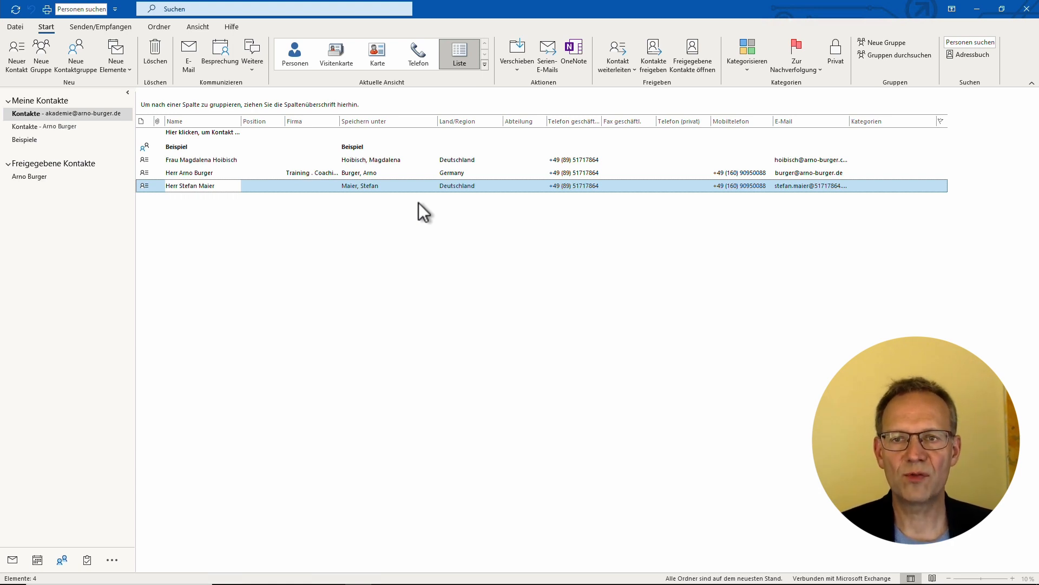
- Set the Outlook address book to show the Kontakte address list first when opened, and close the address book
{"action": "left_click", "coordinate": [962, 57]}
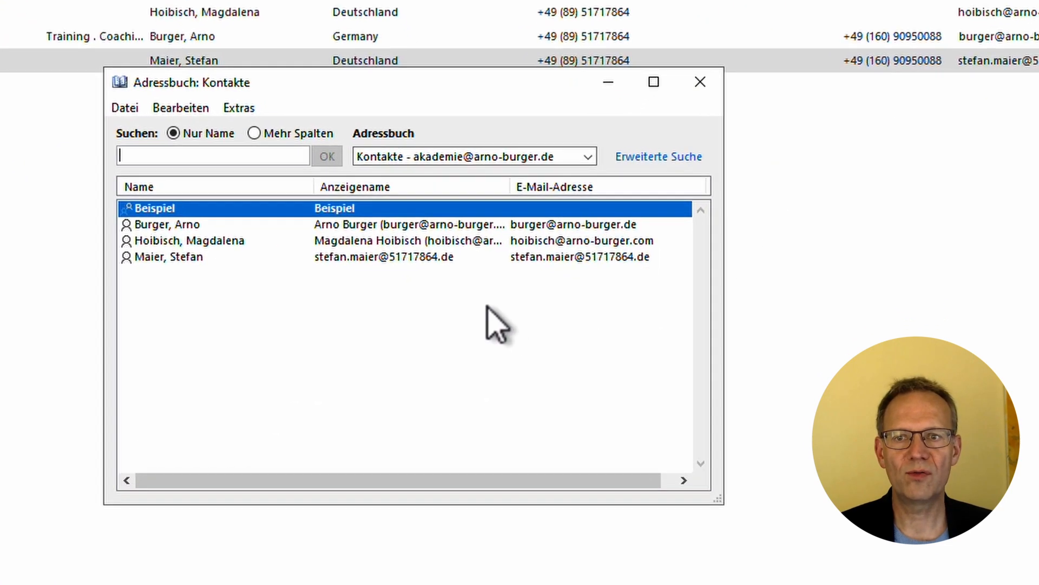
{"action": "left_click", "coordinate": [241, 108]}
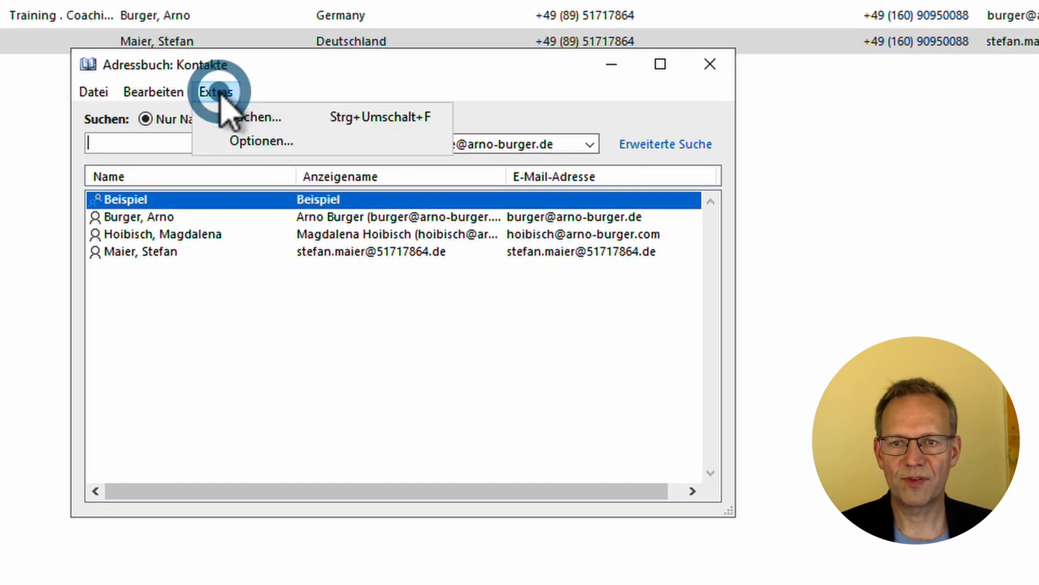
{"action": "left_click", "coordinate": [245, 140]}
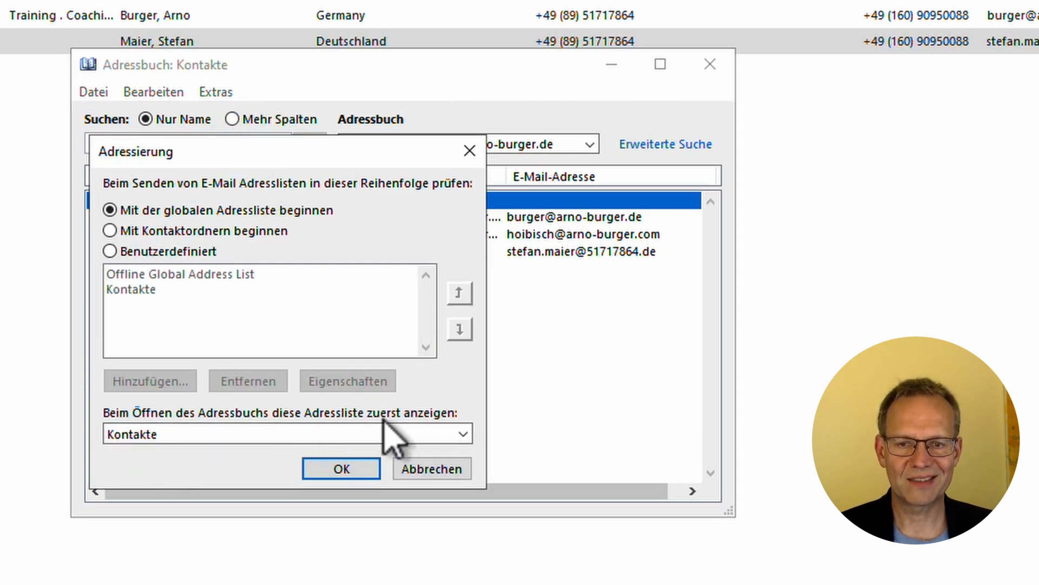
{"action": "left_click", "coordinate": [200, 433]}
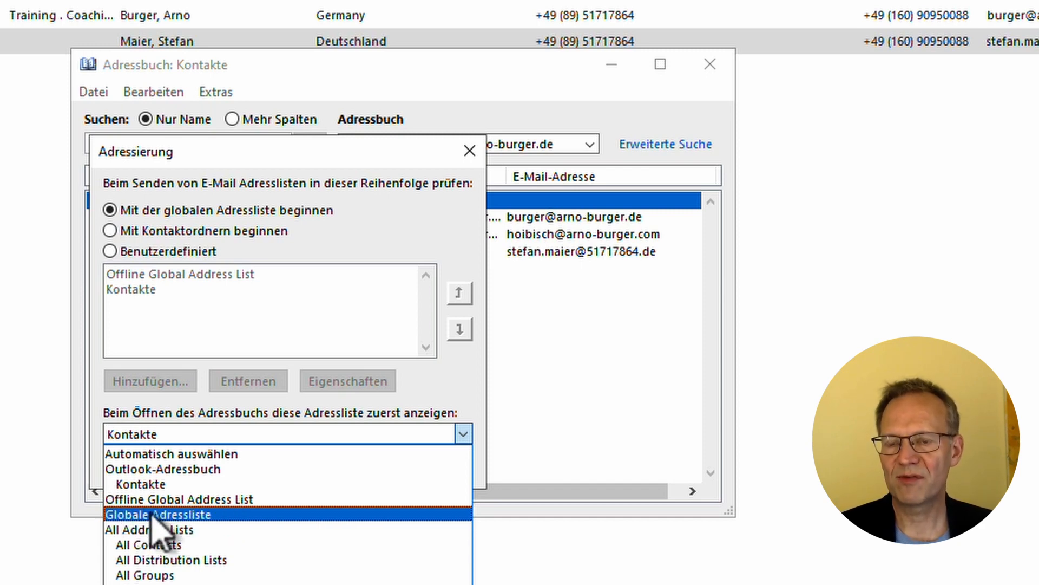
{"action": "left_click", "coordinate": [152, 485]}
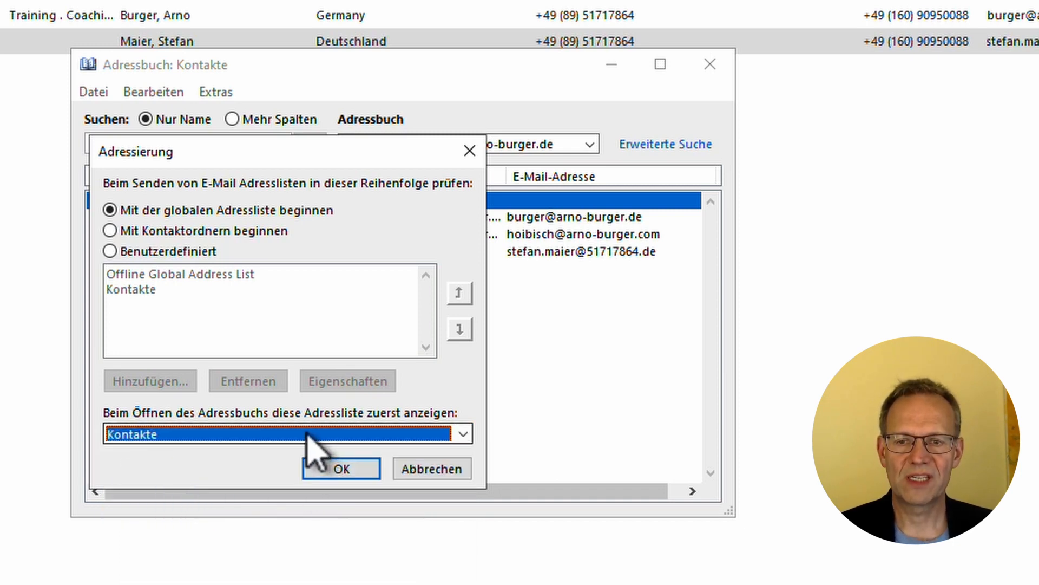
{"action": "left_click", "coordinate": [336, 470]}
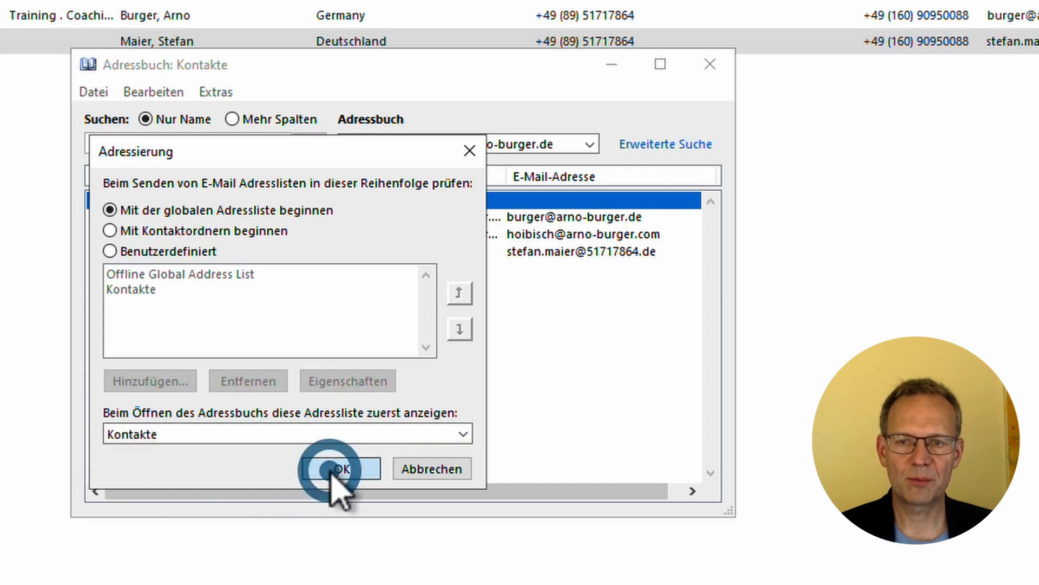
{"action": "left_click", "coordinate": [707, 66]}
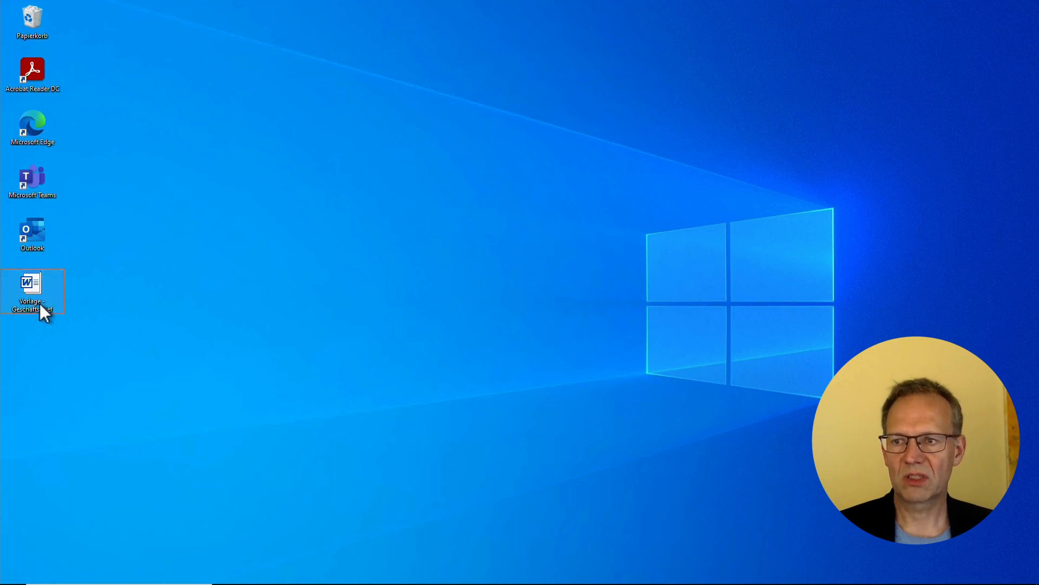
- Open the Vorlage - Geschäftsbrief template in Word and bring up the options for customizing the Quick Access Toolbar
{"action": "double_click", "coordinate": [38, 299]}
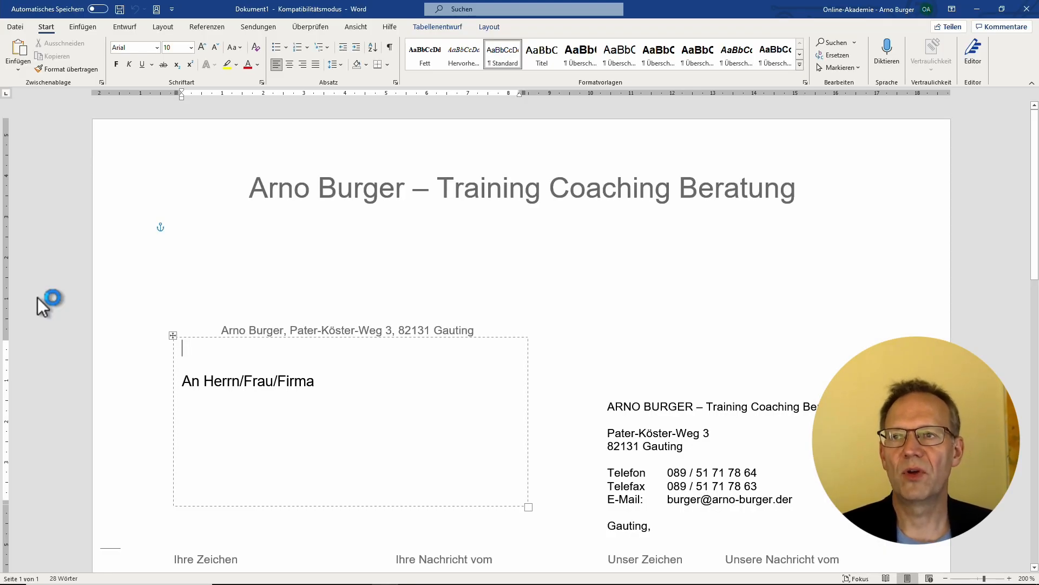
{"action": "left_click", "coordinate": [171, 9]}
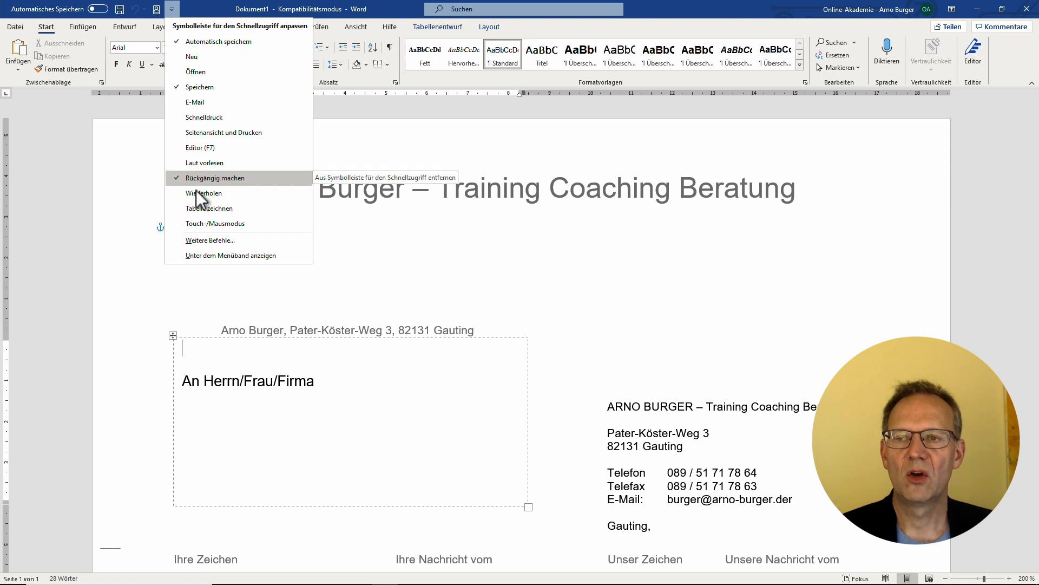
{"action": "left_click", "coordinate": [196, 241]}
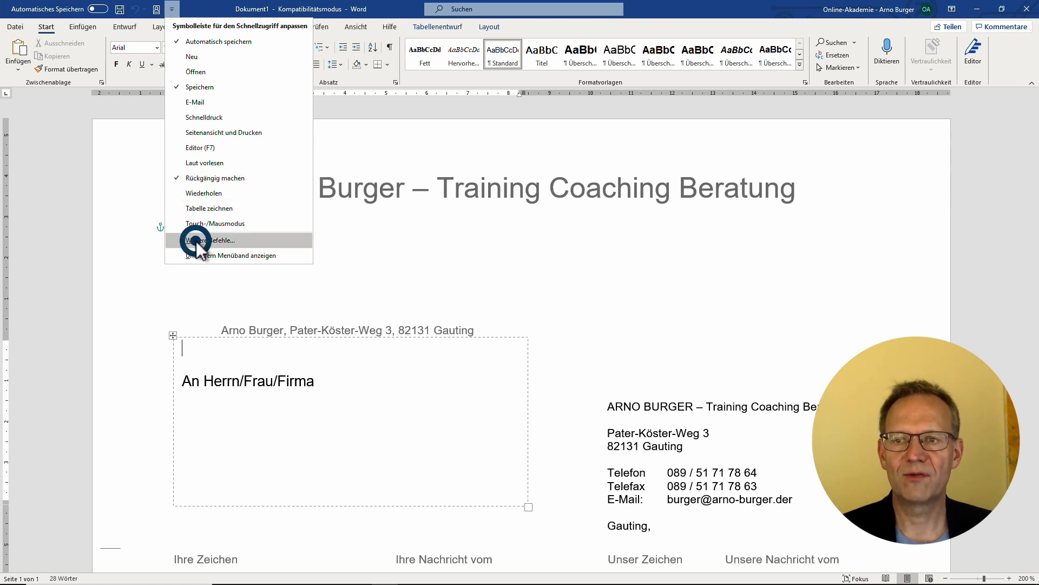
- Remove the Adressbuch command and the mistakenly added separator from the Quick Access Toolbar's command list
{"action": "left_click", "coordinate": [634, 222]}
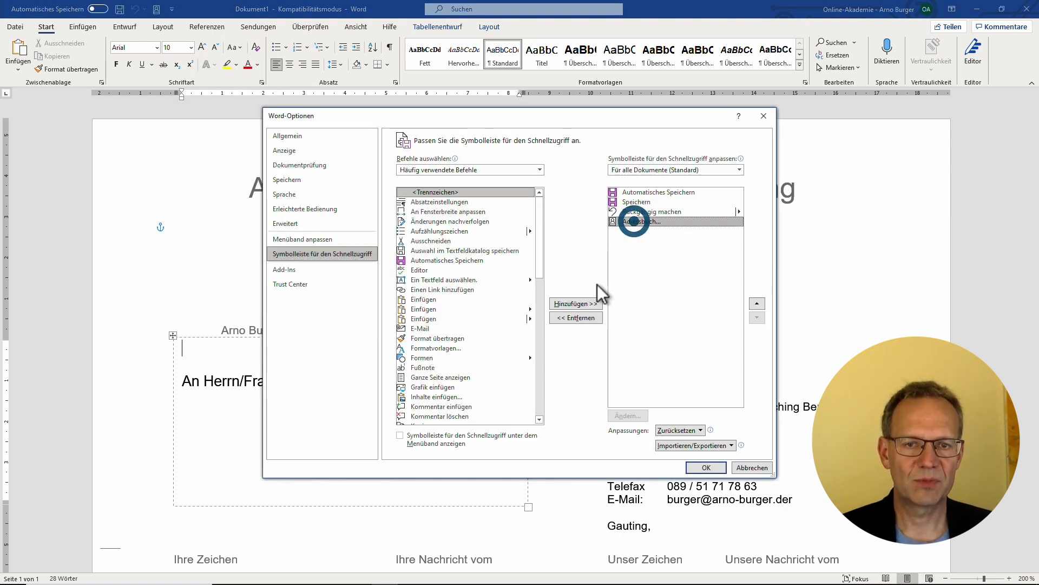
{"action": "left_click", "coordinate": [585, 306]}
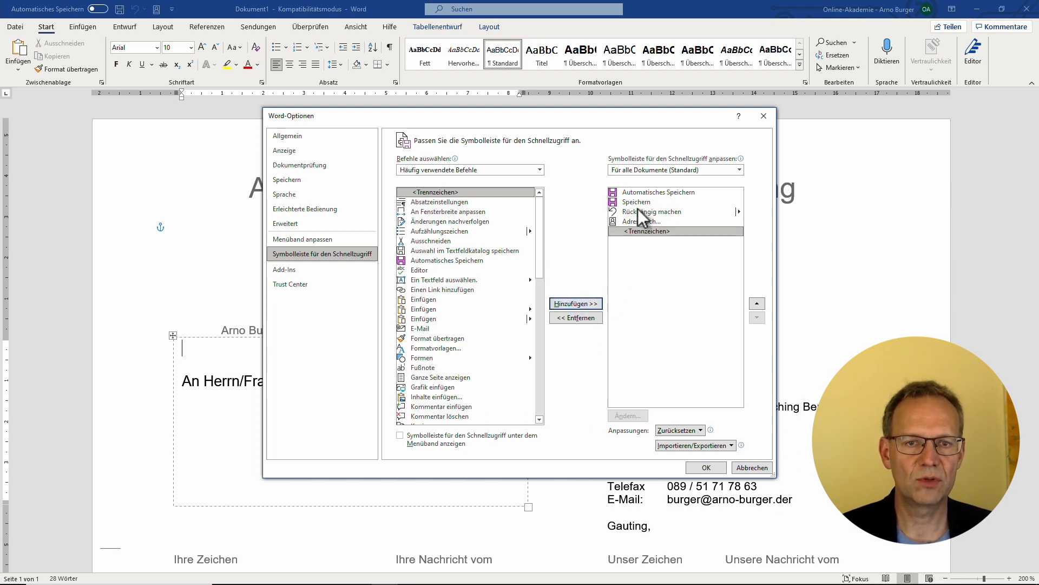
{"action": "left_click", "coordinate": [585, 317]}
{"action": "left_click", "coordinate": [585, 318]}
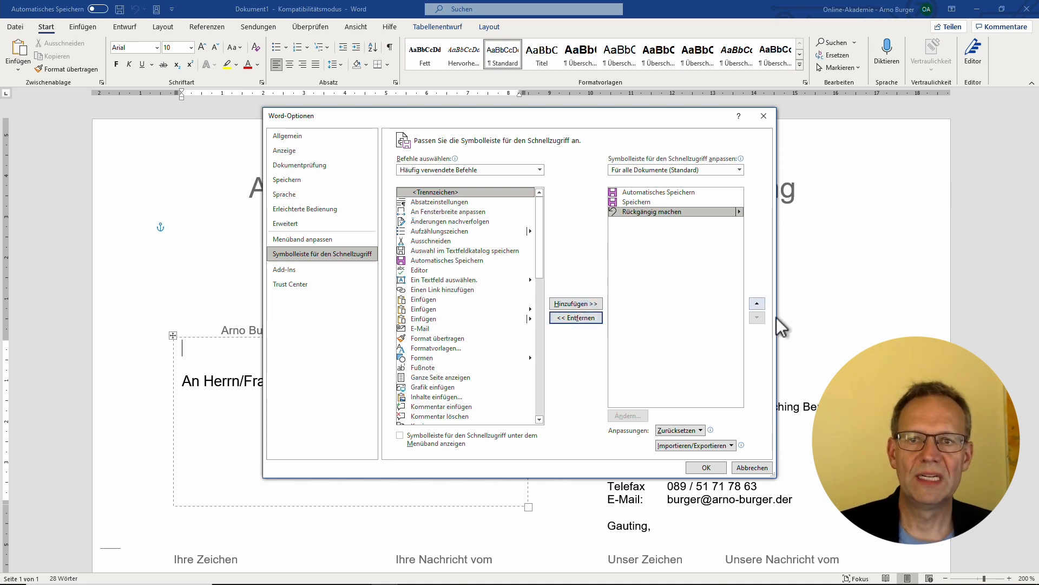
- Add the Adressbuch command from the commands not in the ribbon to the Quick Access Toolbar and apply the change
{"action": "left_click", "coordinate": [444, 170]}
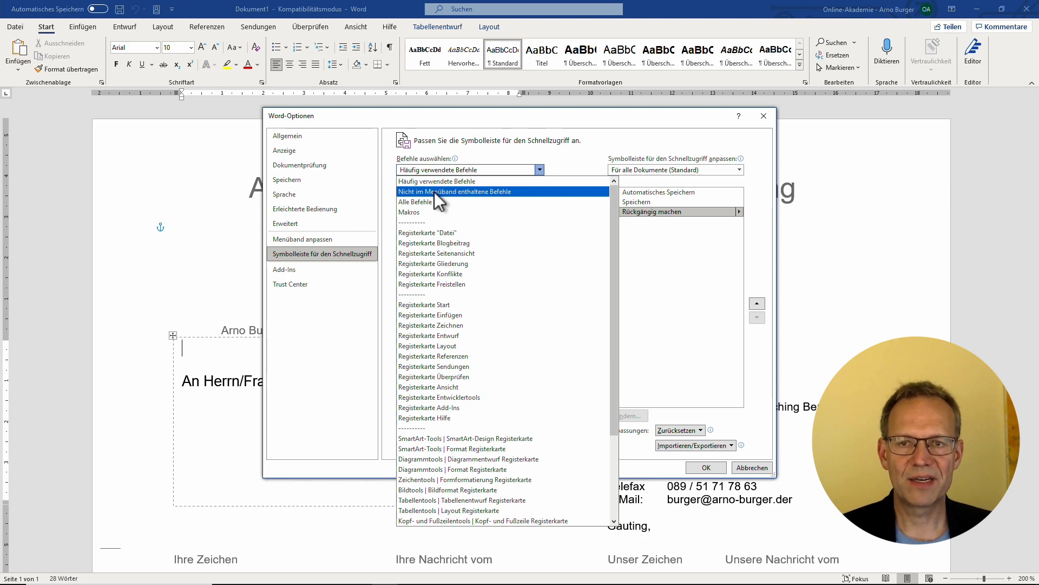
{"action": "left_click", "coordinate": [434, 191]}
{"action": "scroll", "coordinate": [456, 258], "scroll_direction": "down", "scroll_amount": 3}
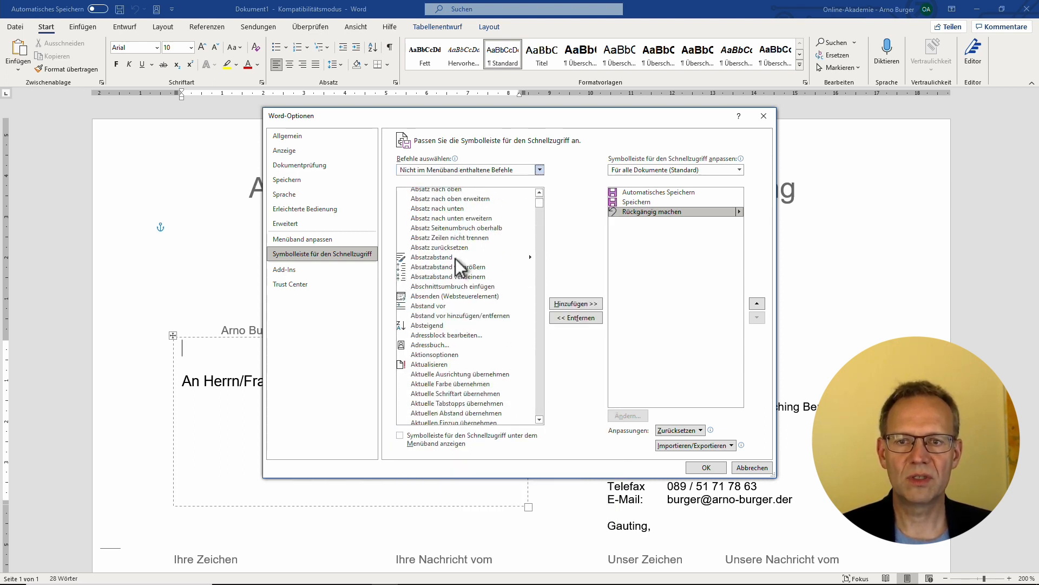
{"action": "scroll", "coordinate": [455, 258], "scroll_direction": "down", "scroll_amount": 2}
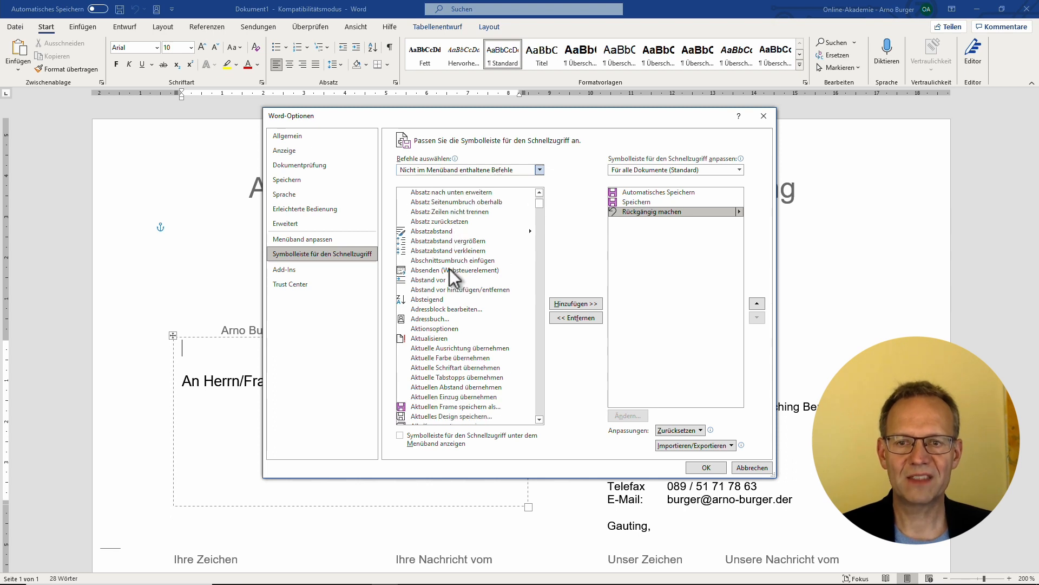
{"action": "left_click", "coordinate": [431, 321]}
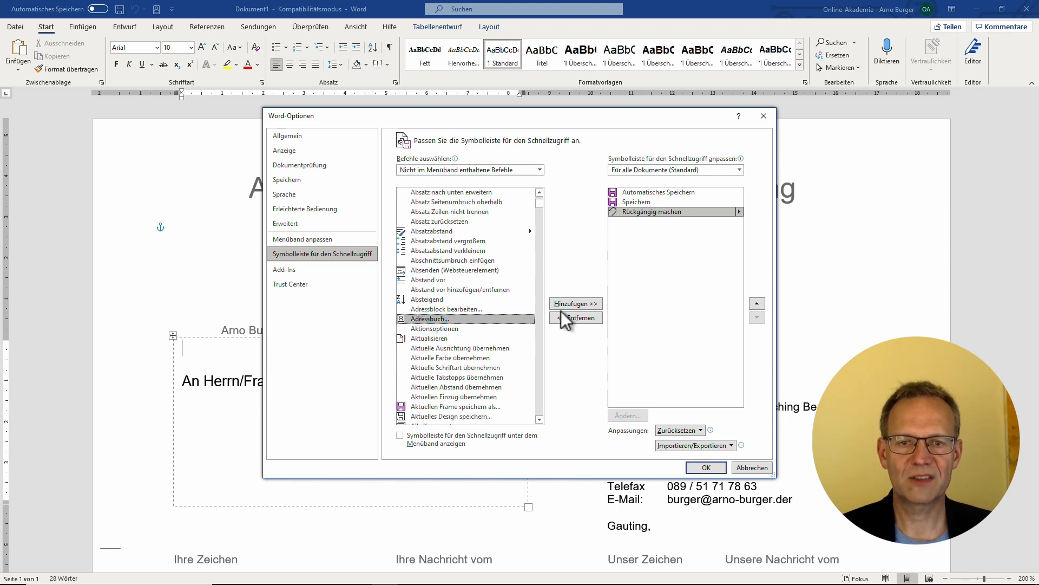
{"action": "left_click", "coordinate": [576, 303]}
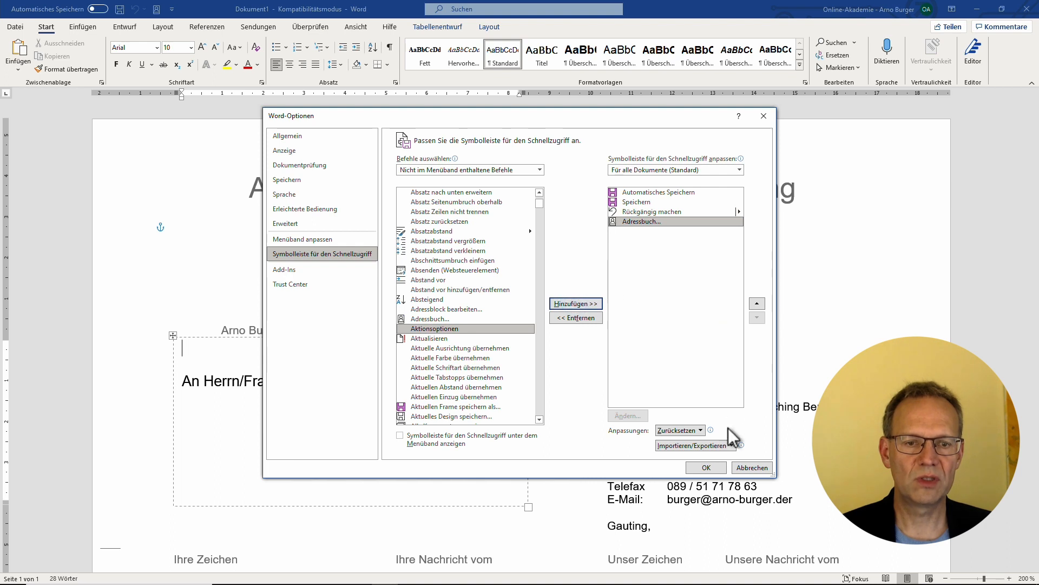
{"action": "left_click", "coordinate": [711, 469]}
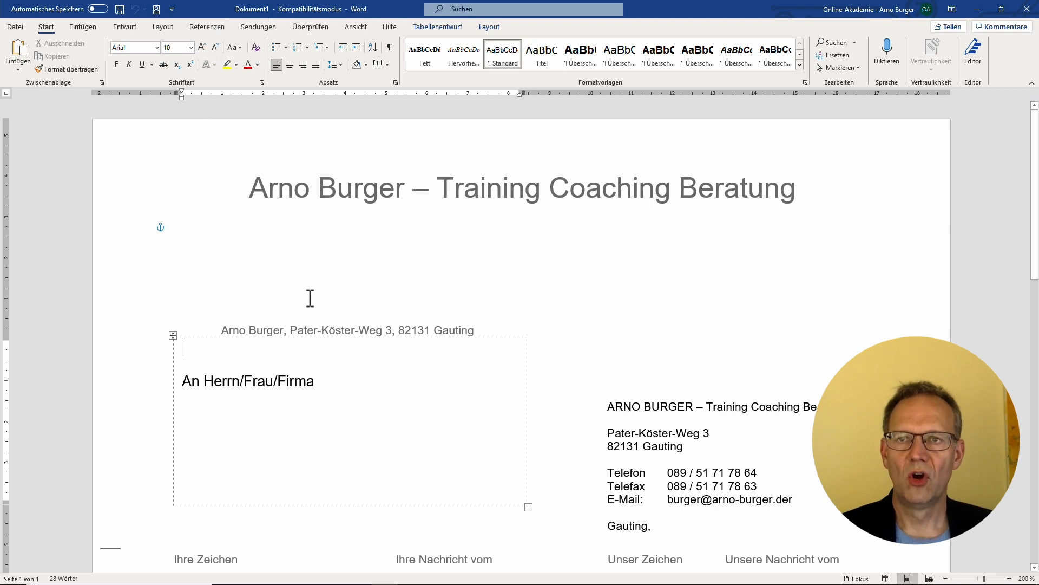
- Close the current letter and start a fresh one from the Vorlage - Geschäftsbrief template
{"action": "left_click", "coordinate": [1027, 9]}
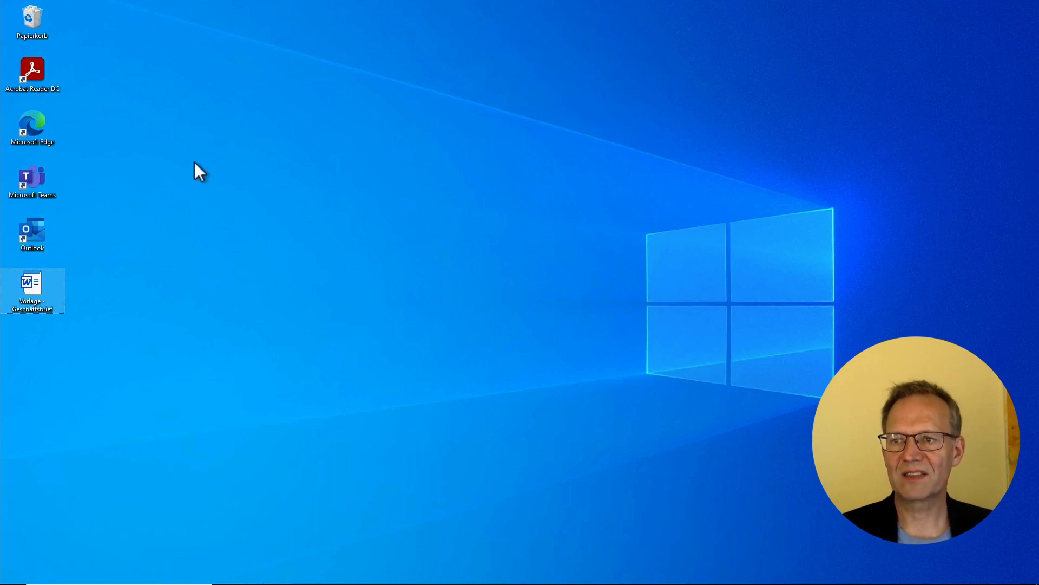
{"action": "double_click", "coordinate": [34, 285]}
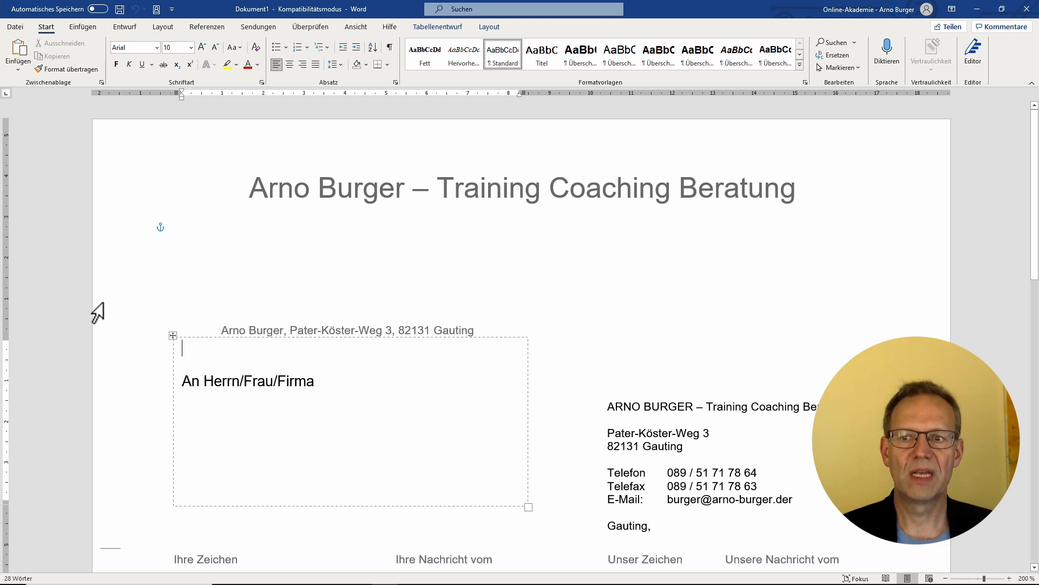
- Insert the last listed contact's address from the address book on the line below "An Herrn/Frau/Firma"
{"action": "left_click", "coordinate": [190, 399]}
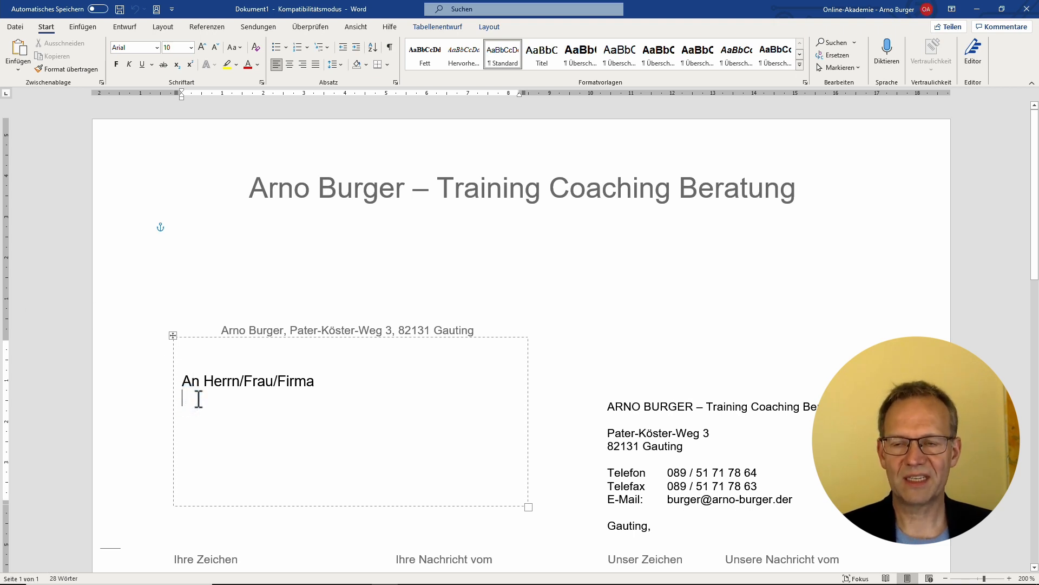
{"action": "left_click", "coordinate": [156, 9]}
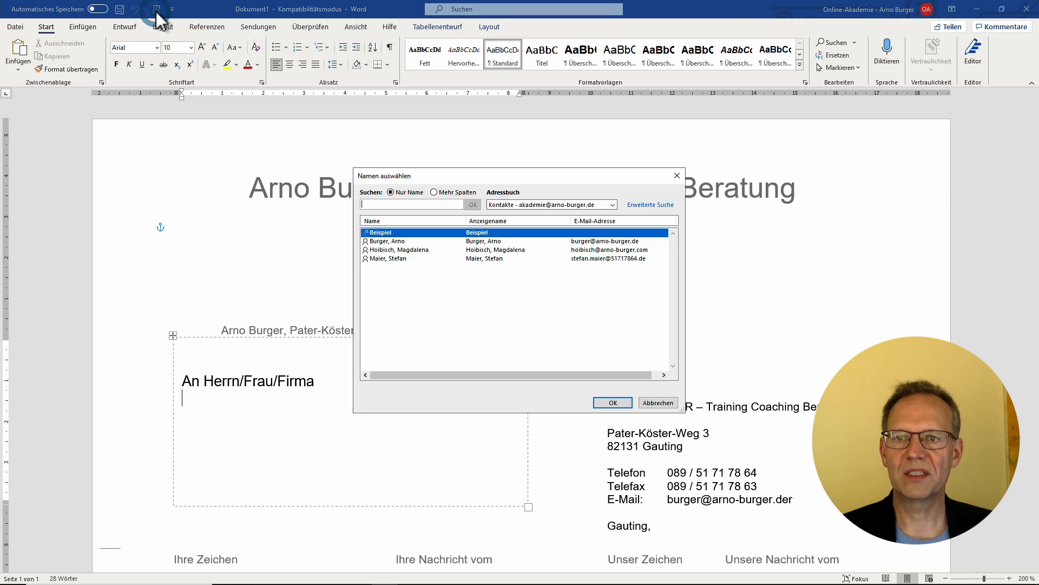
{"action": "left_click", "coordinate": [401, 259]}
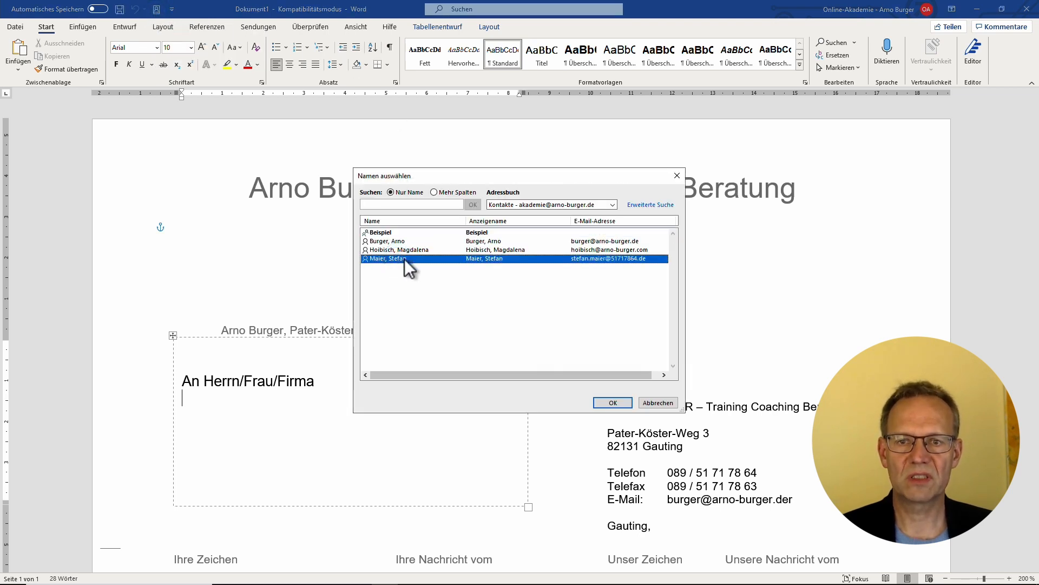
{"action": "left_click", "coordinate": [621, 406]}
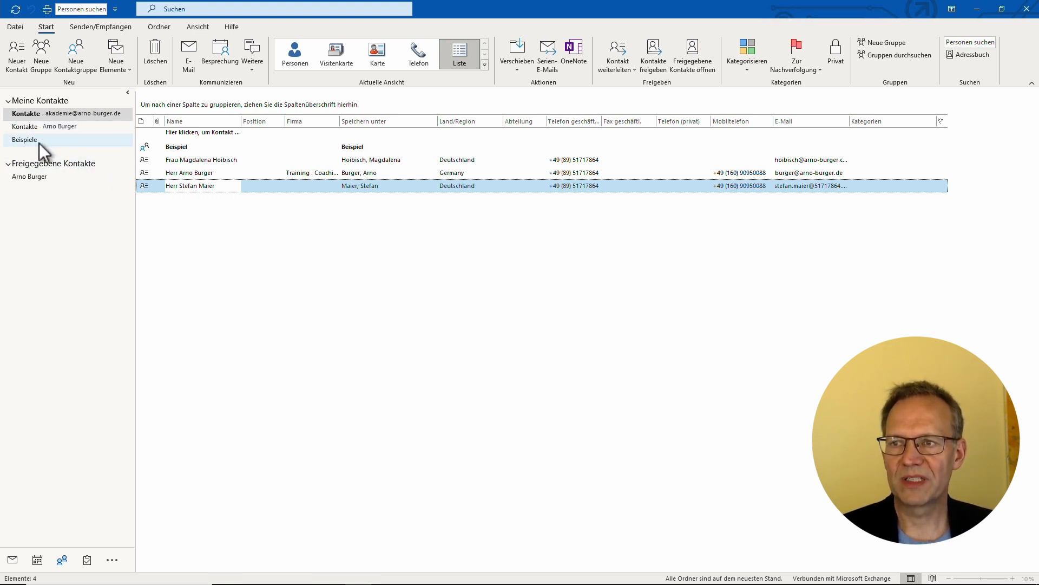
- Check which address books are available in Outlook's Adressbuch window, and close the window
{"action": "left_click", "coordinate": [961, 56]}
{"action": "left_click", "coordinate": [461, 237]}
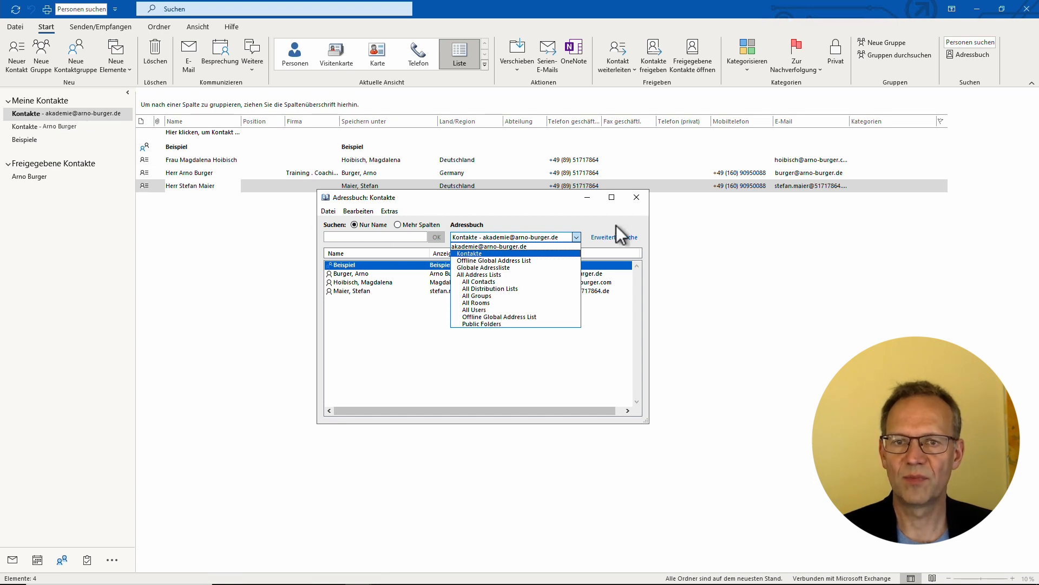
{"action": "left_click", "coordinate": [641, 199]}
{"action": "left_click", "coordinate": [641, 199]}
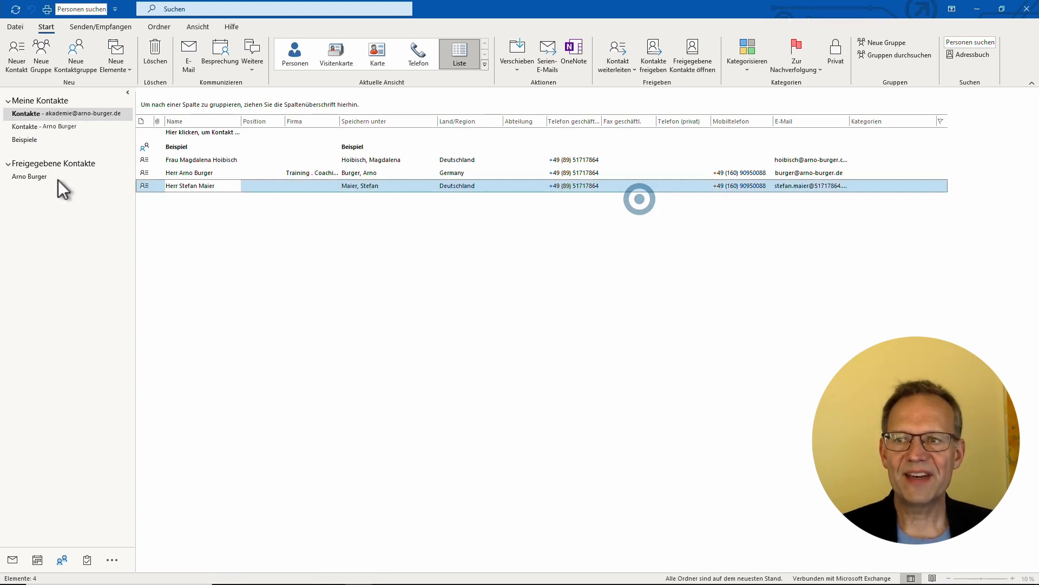
- Enable showing the Beispiele contact folder as an e-mail address book in its Outlook-Adressbuch properties
{"action": "right_click", "coordinate": [24, 139]}
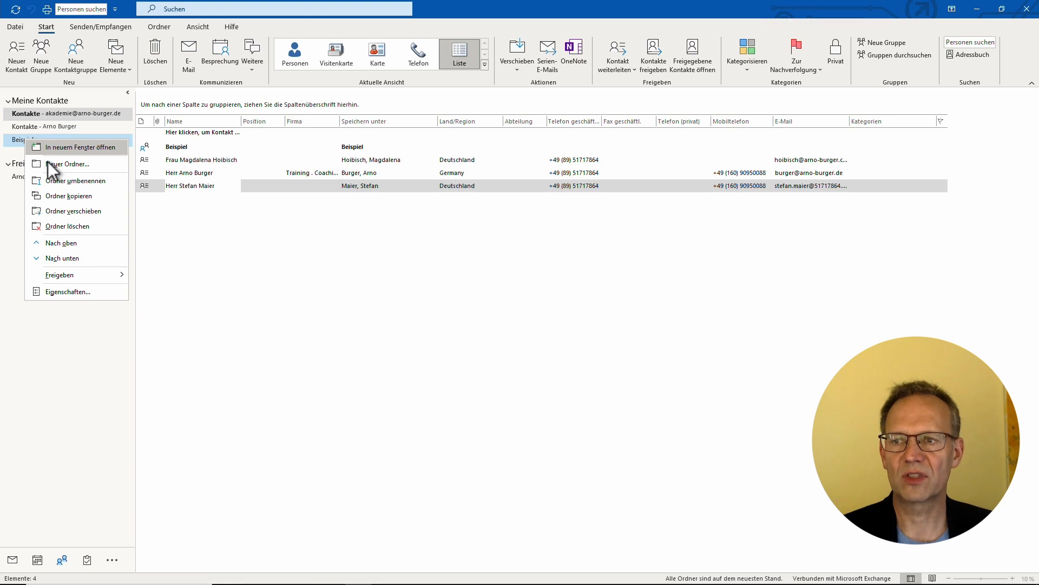
{"action": "left_click", "coordinate": [76, 292]}
{"action": "left_click", "coordinate": [466, 174]}
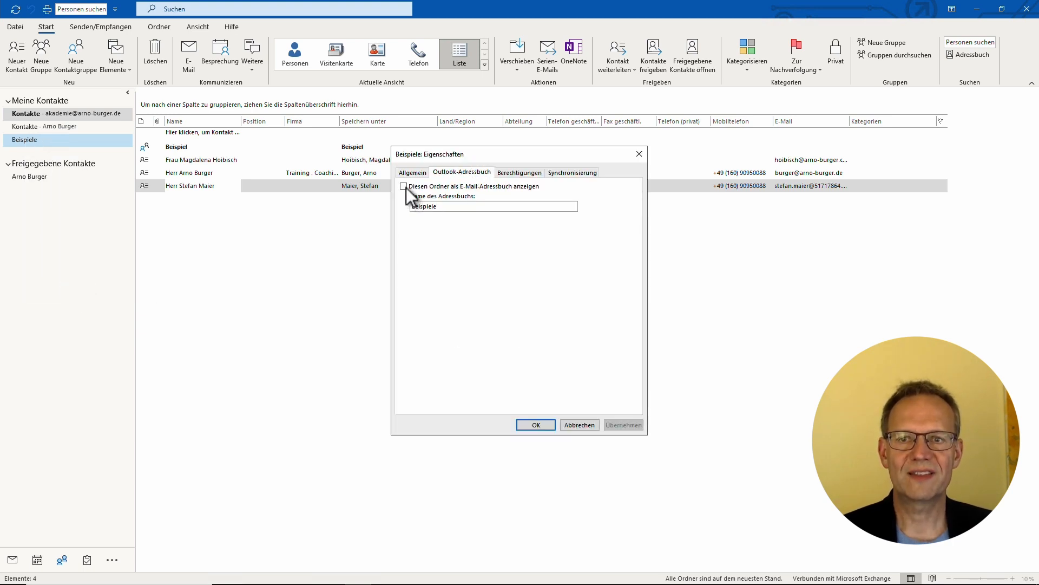
{"action": "left_click", "coordinate": [405, 186]}
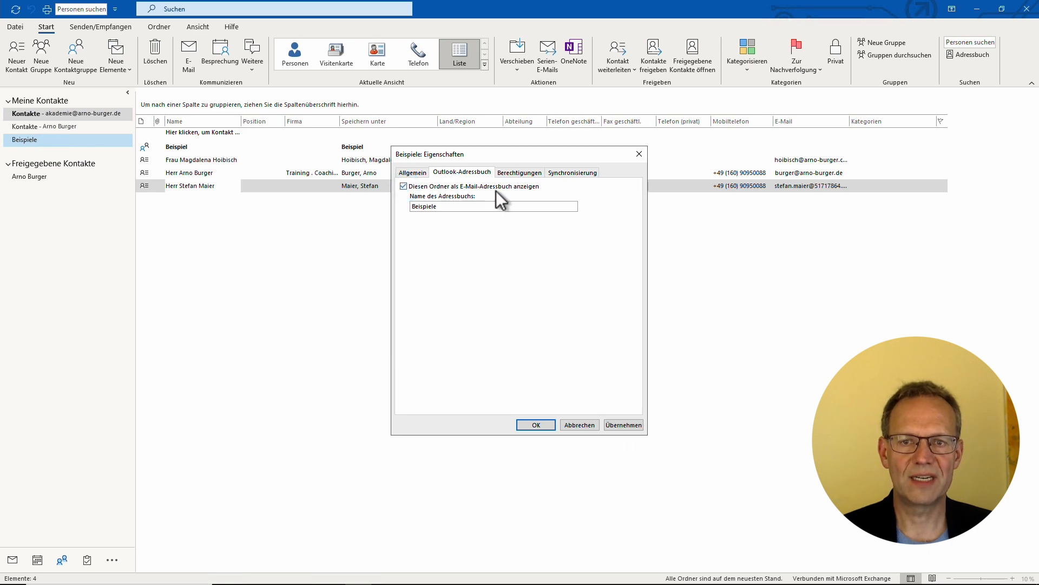
{"action": "left_click", "coordinate": [536, 425]}
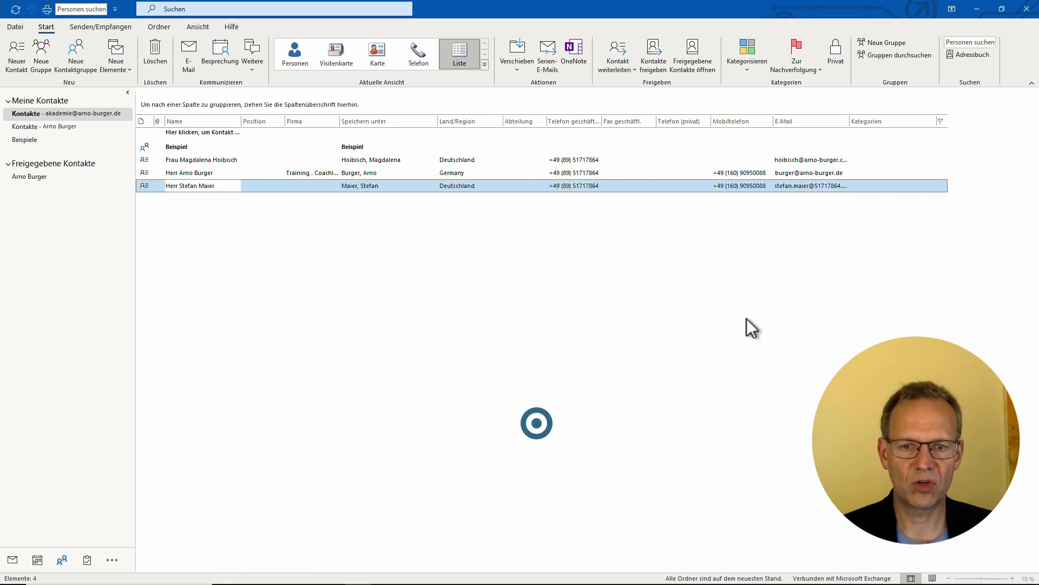
- View the contacts of the Beispiele address book in the Adressbuch window and close it
{"action": "left_click", "coordinate": [966, 56]}
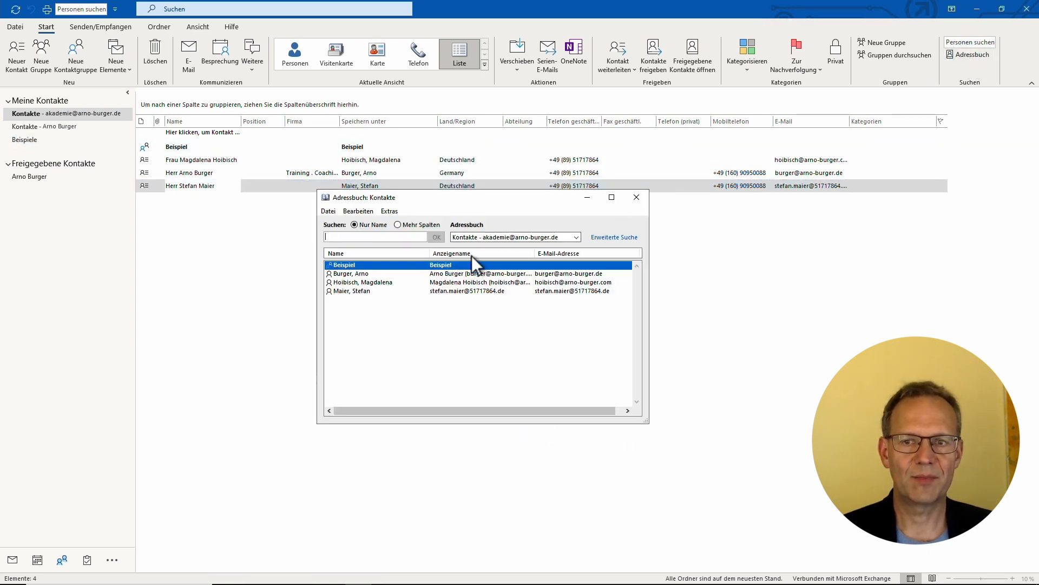
{"action": "left_click", "coordinate": [483, 237]}
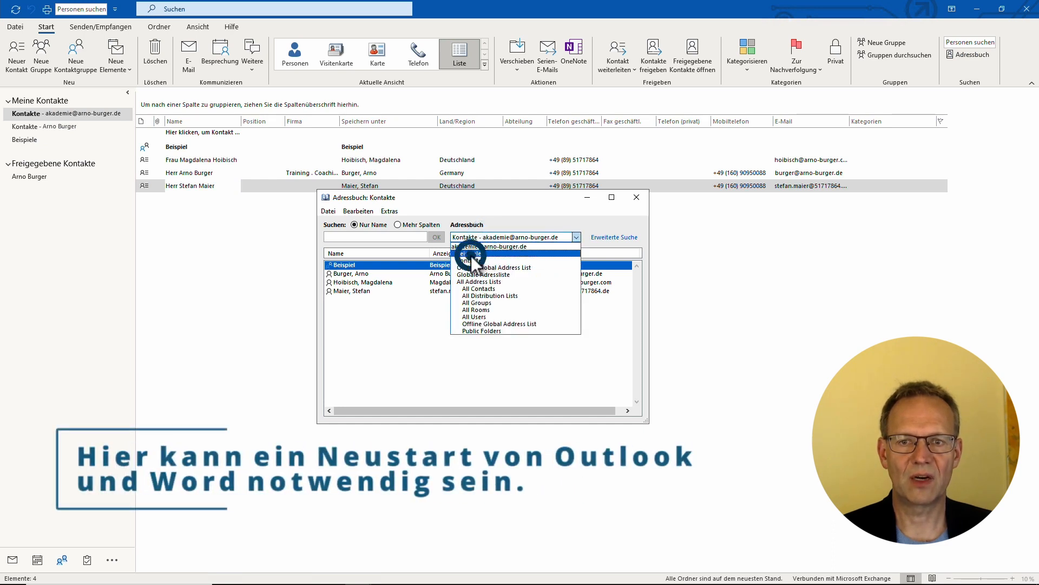
{"action": "left_click", "coordinate": [470, 254]}
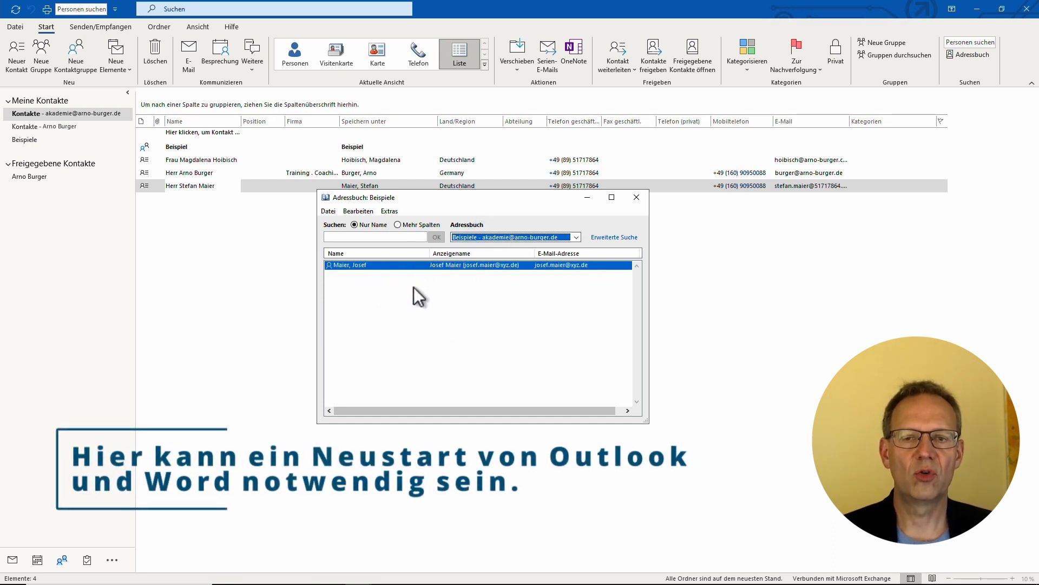
{"action": "left_click", "coordinate": [635, 197]}
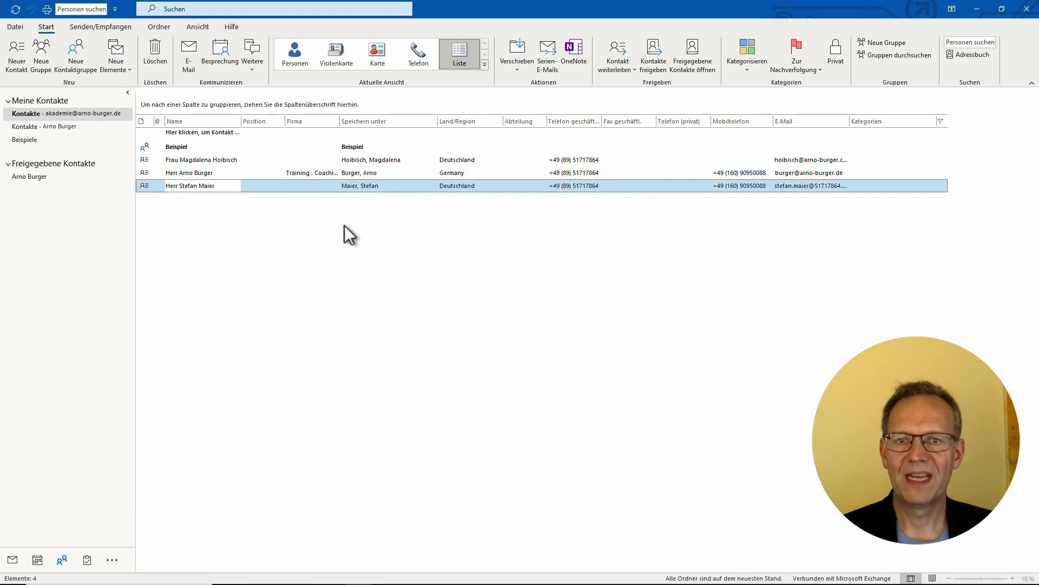
- Check the properties of the second Kontakte folder under Meine Kontakte for address book settings, and cancel
{"action": "right_click", "coordinate": [37, 128]}
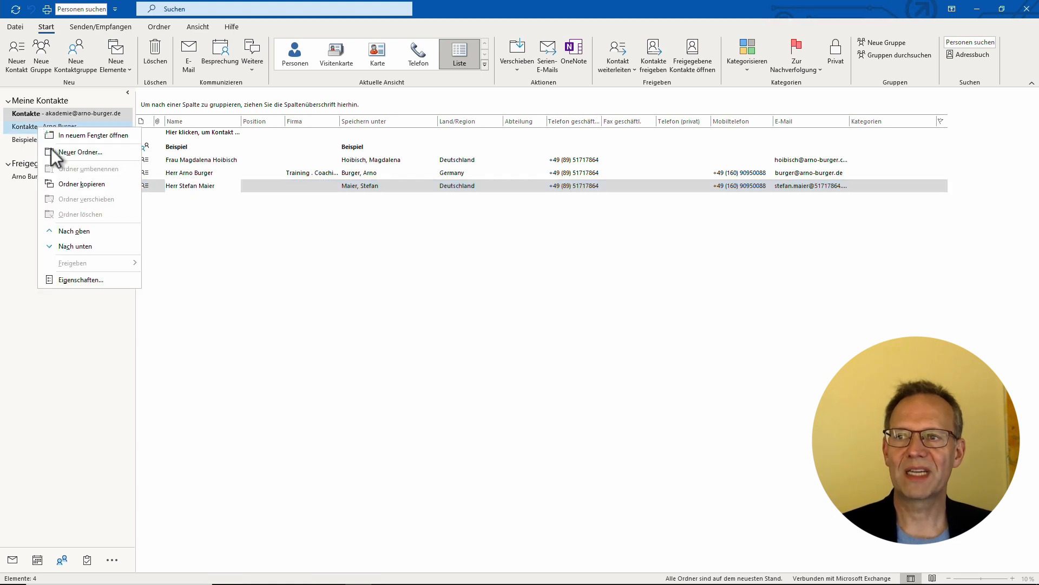
{"action": "left_click", "coordinate": [72, 280]}
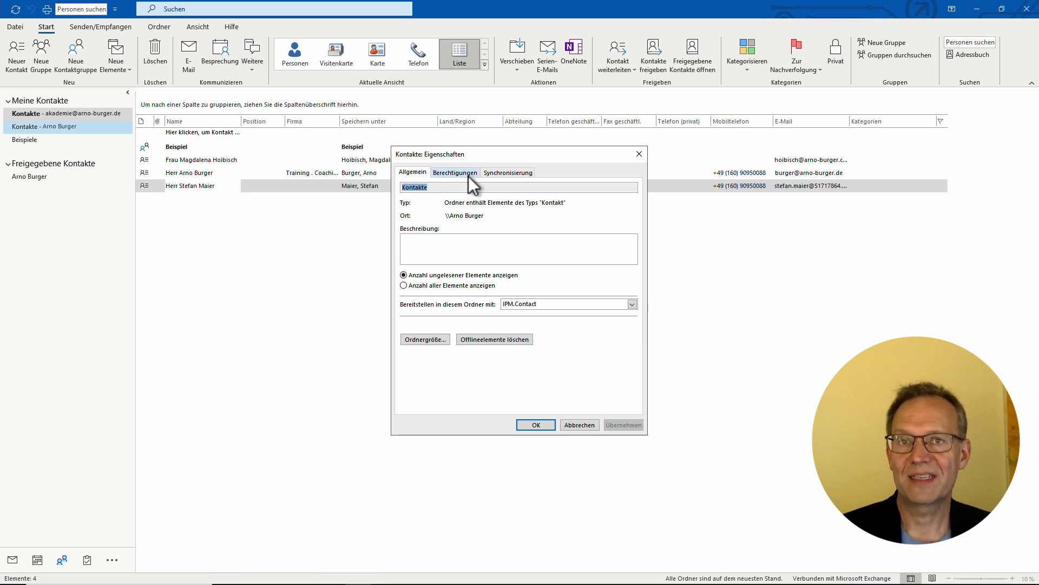
{"action": "left_click", "coordinate": [576, 427]}
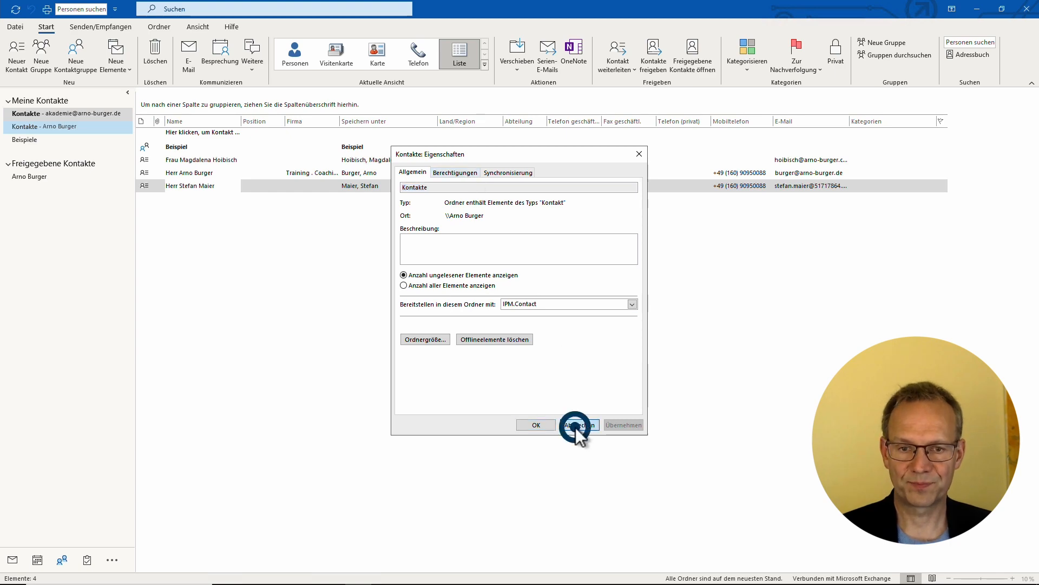
- Switch to Word, try inserting the third listed contact's address below "An Herrn/Frau/Firma", and undo the insertion
{"action": "key", "text": "alt+Tab"}
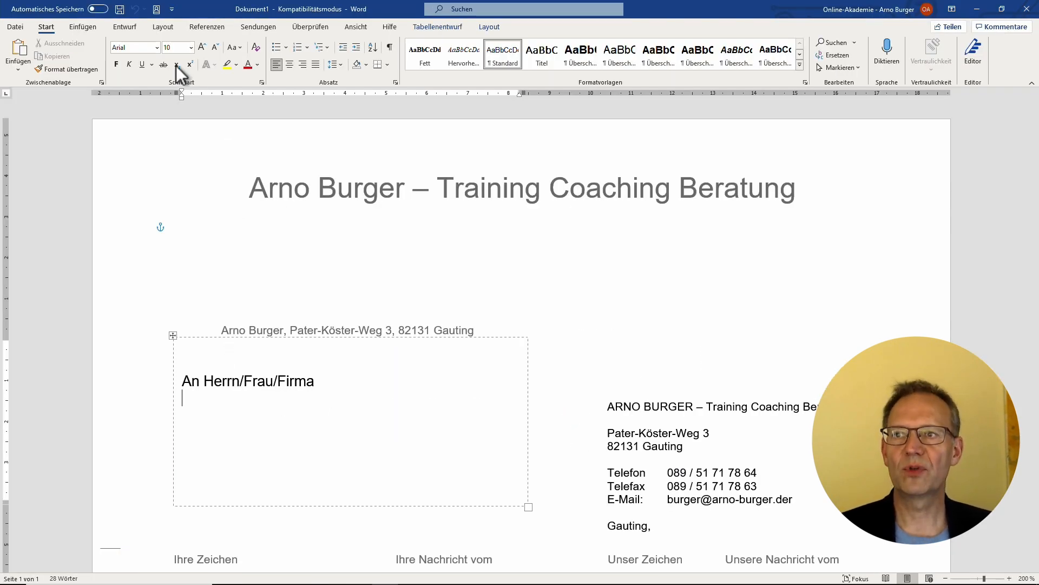
{"action": "left_click", "coordinate": [156, 9]}
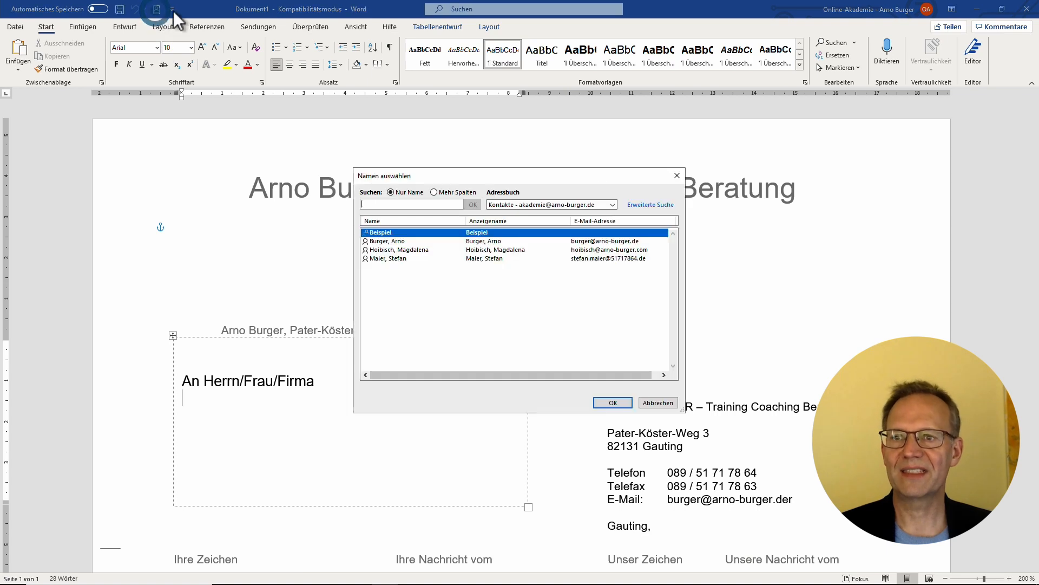
{"action": "left_click", "coordinate": [414, 249]}
{"action": "left_click", "coordinate": [614, 403]}
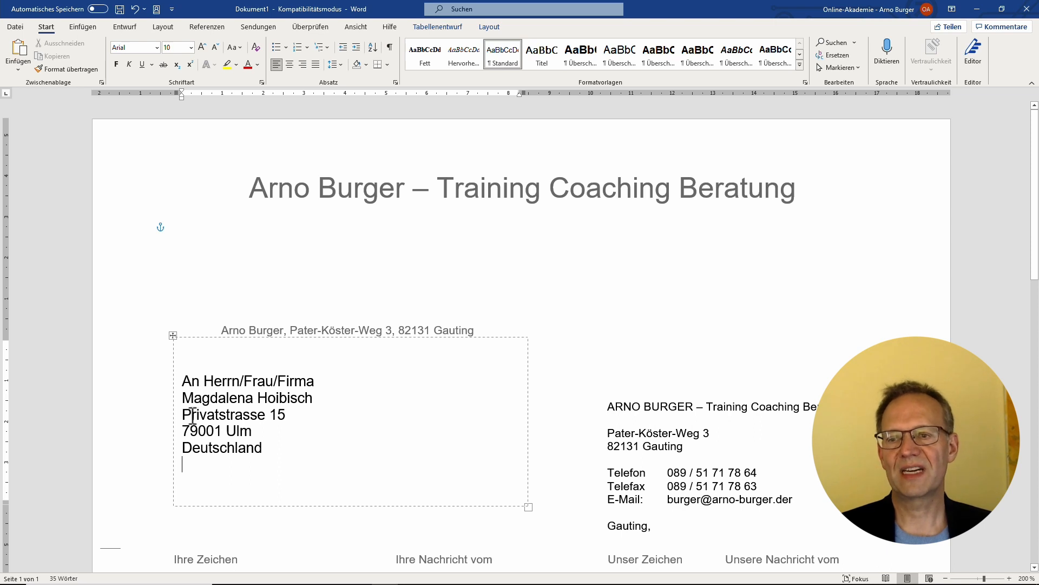
{"action": "left_click_drag", "start_coordinate": [183, 415], "coordinate": [293, 416]}
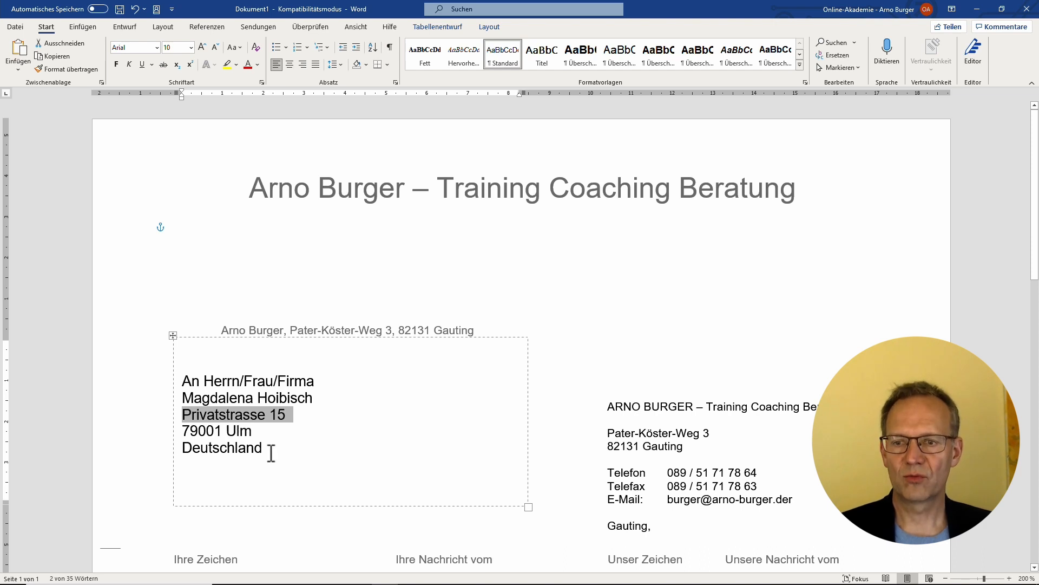
{"action": "left_click", "coordinate": [135, 11]}
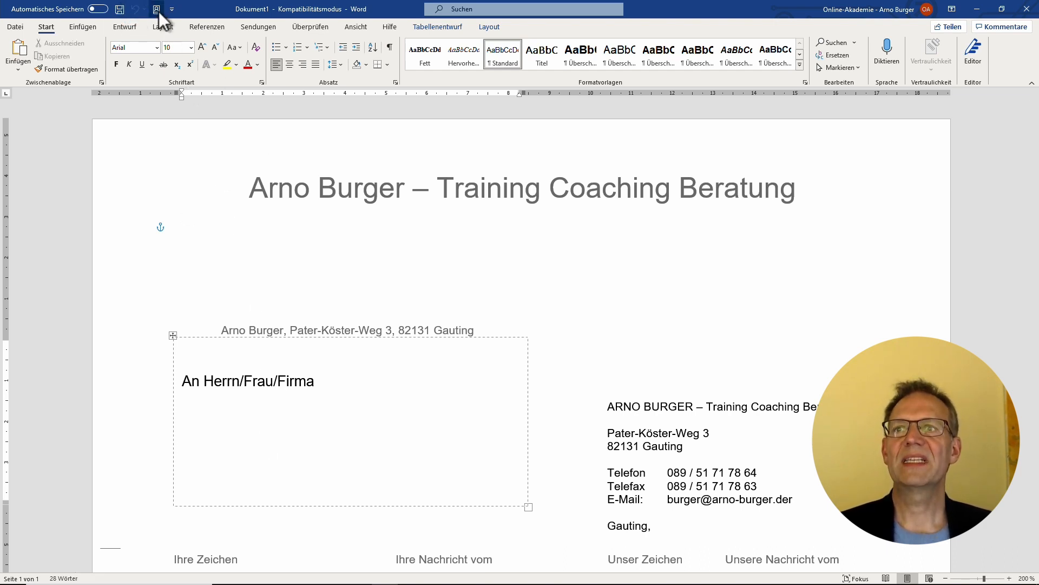
- Open the third listed contact's properties from Word's address book and bring its Outlook contact window to the front
{"action": "left_click", "coordinate": [157, 11]}
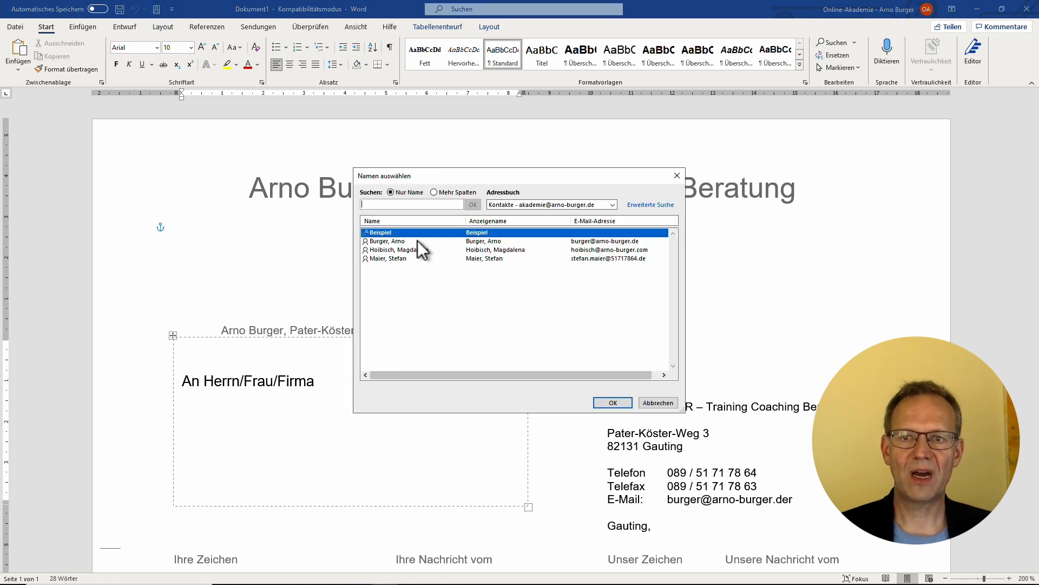
{"action": "right_click", "coordinate": [414, 252]}
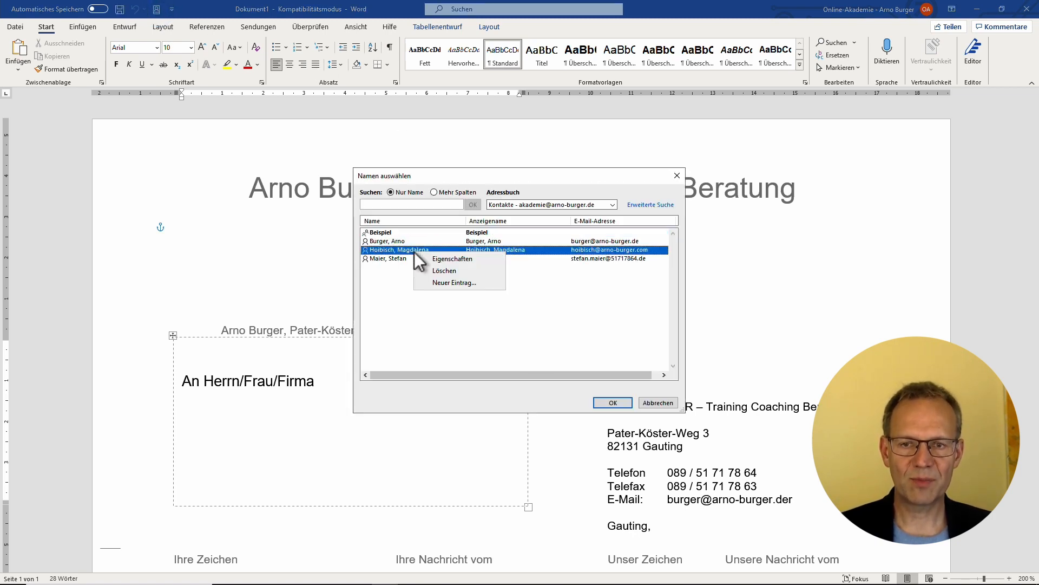
{"action": "left_click", "coordinate": [429, 257]}
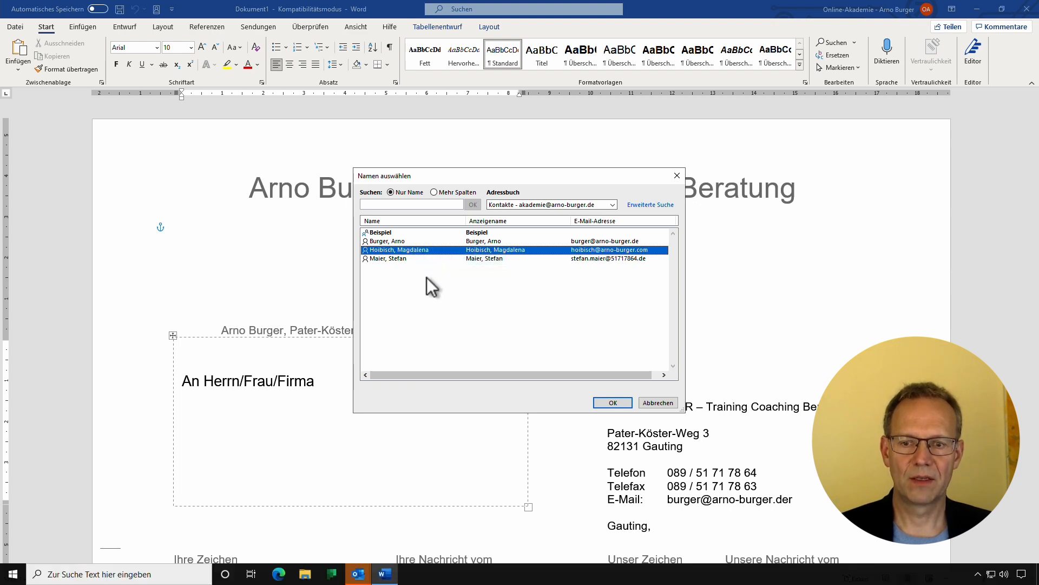
{"action": "key", "text": "alt+Tab"}
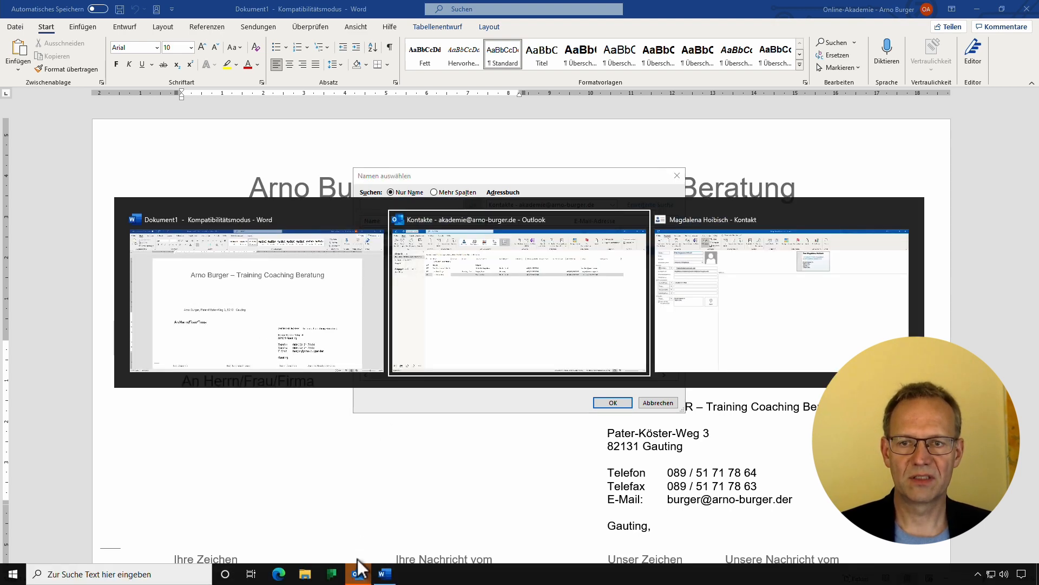
{"action": "left_click", "coordinate": [625, 320]}
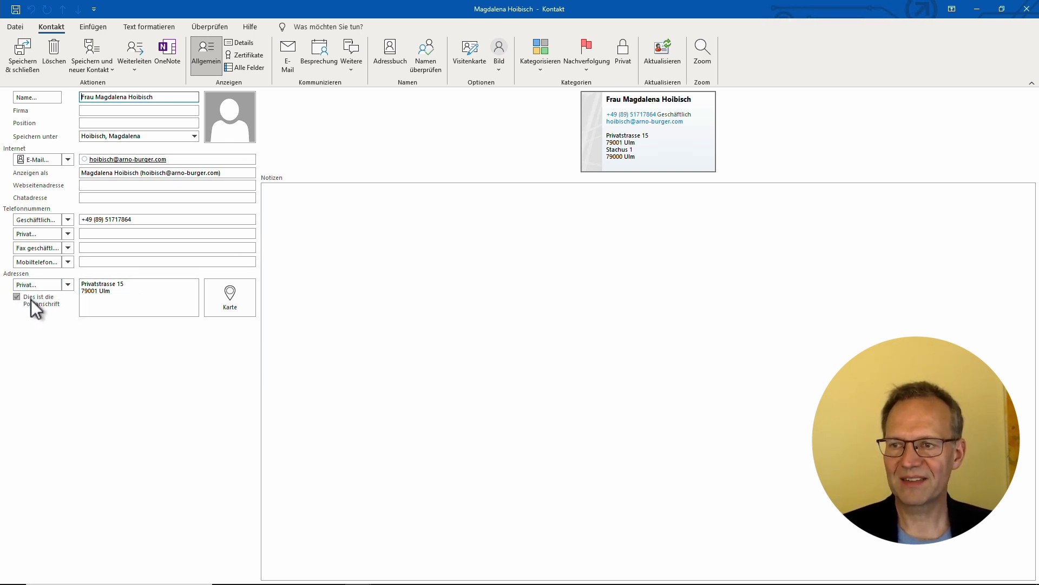
- Make the contact's Geschäftlich address the Postanschrift, and save and close the contact
{"action": "left_click", "coordinate": [65, 285]}
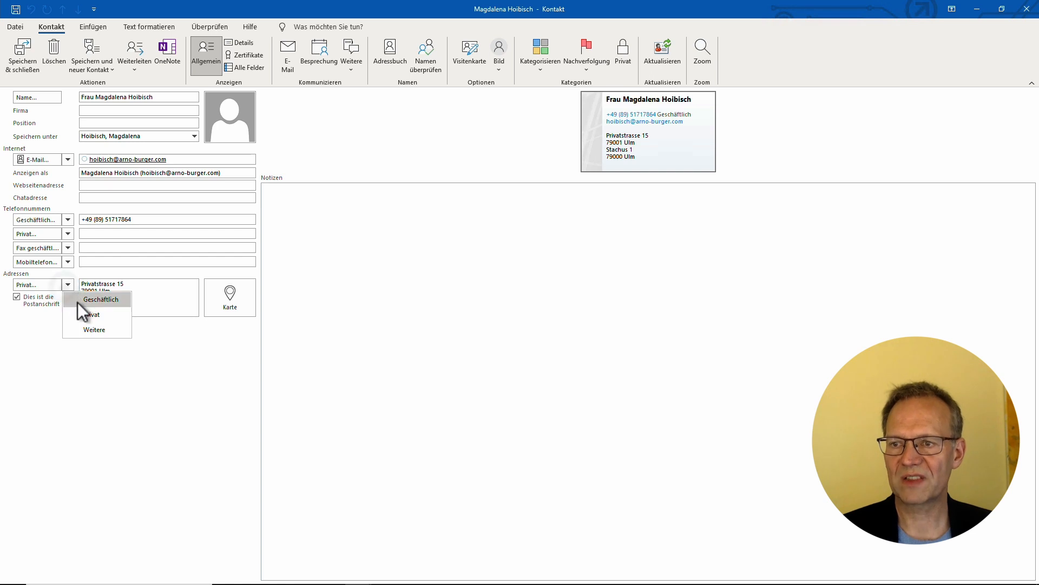
{"action": "left_click", "coordinate": [84, 299]}
{"action": "left_click", "coordinate": [18, 297]}
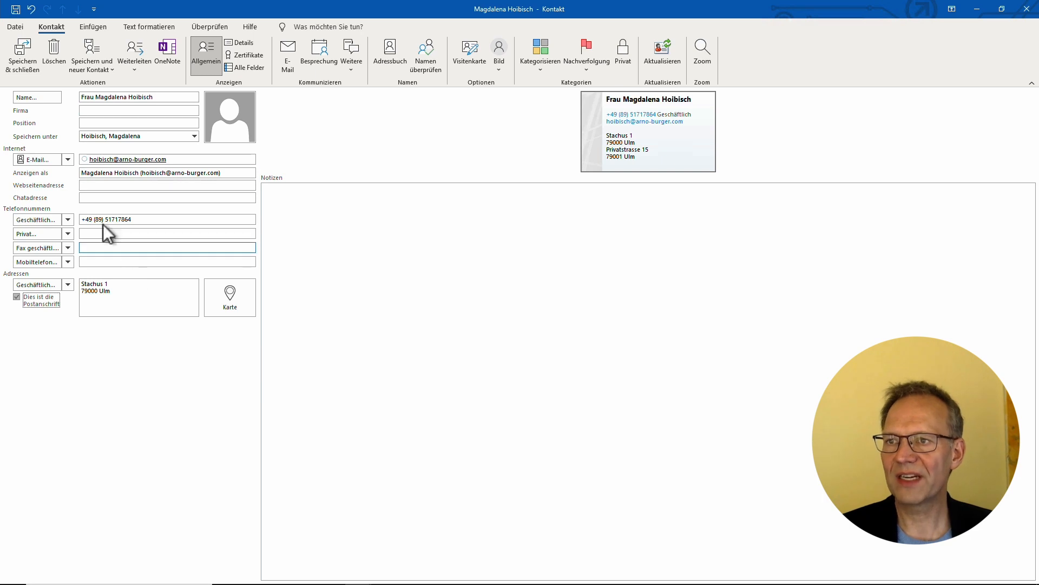
{"action": "left_click", "coordinate": [22, 60]}
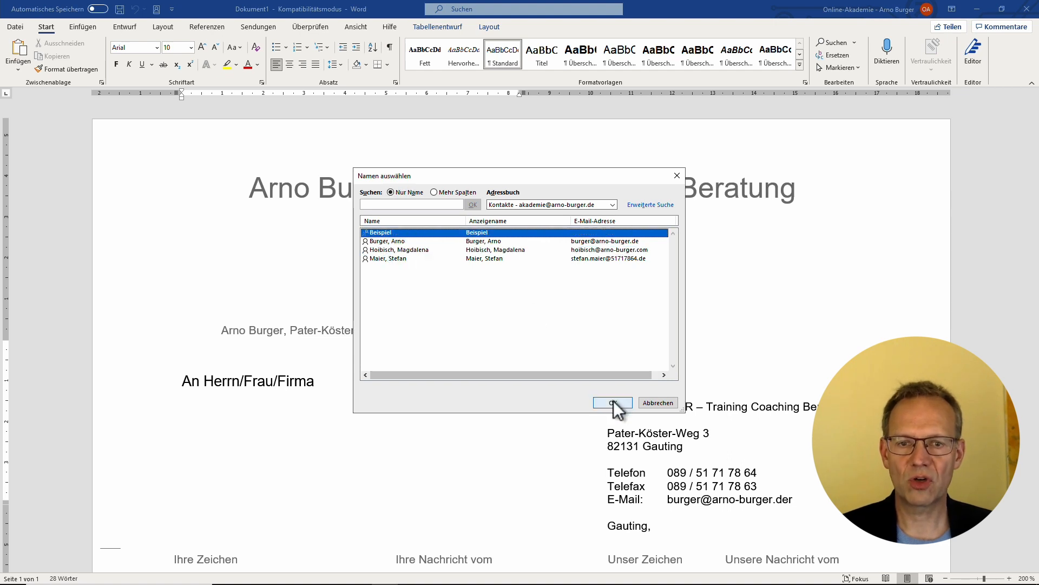
- Insert the same contact's address from the address book into the letter and select its street line
{"action": "left_click", "coordinate": [399, 250]}
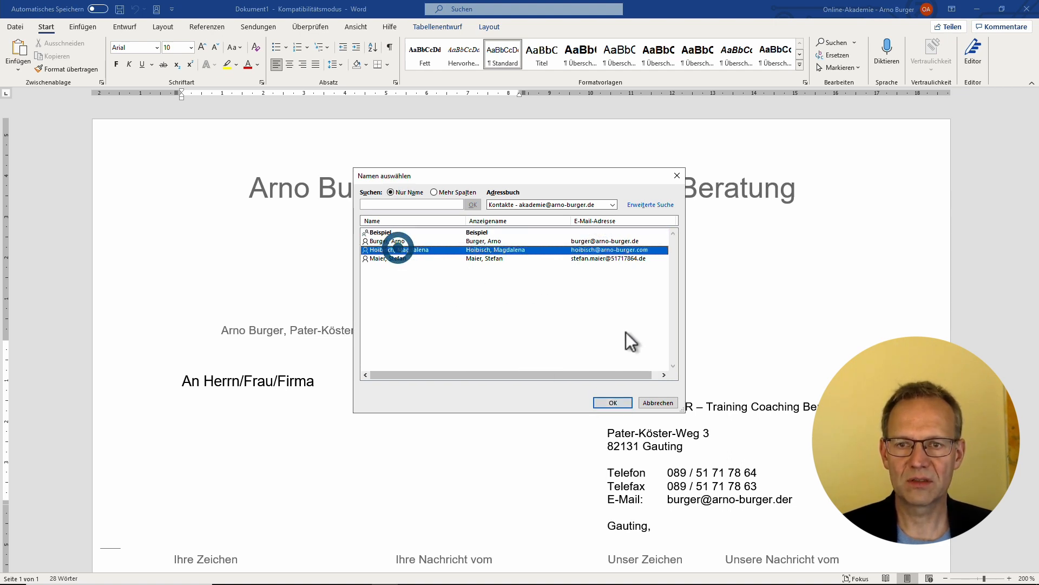
{"action": "left_click", "coordinate": [613, 402]}
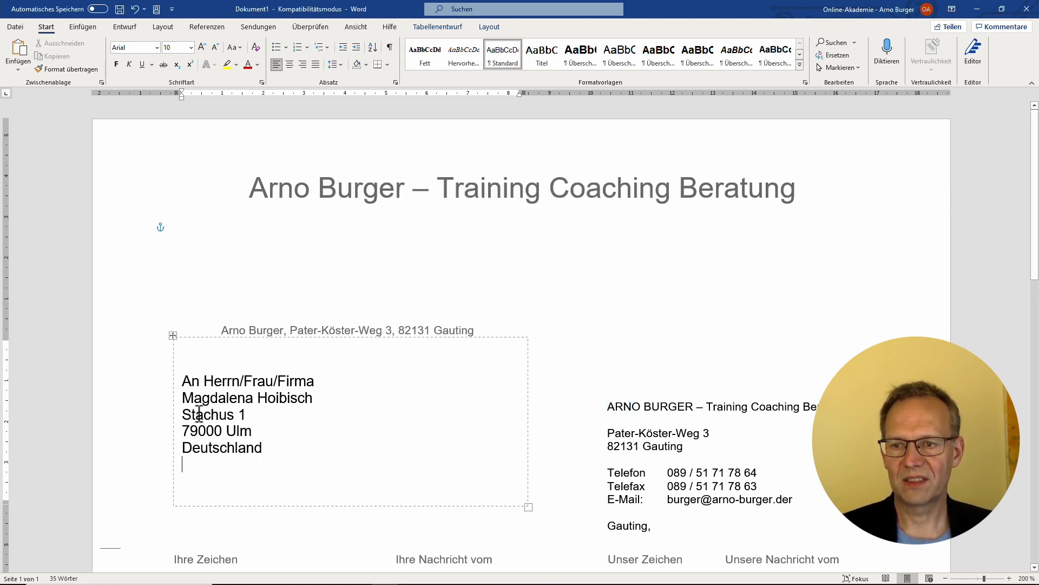
{"action": "left_click", "coordinate": [181, 416]}
{"action": "left_click", "coordinate": [182, 416]}
{"action": "left_click", "coordinate": [182, 416]}
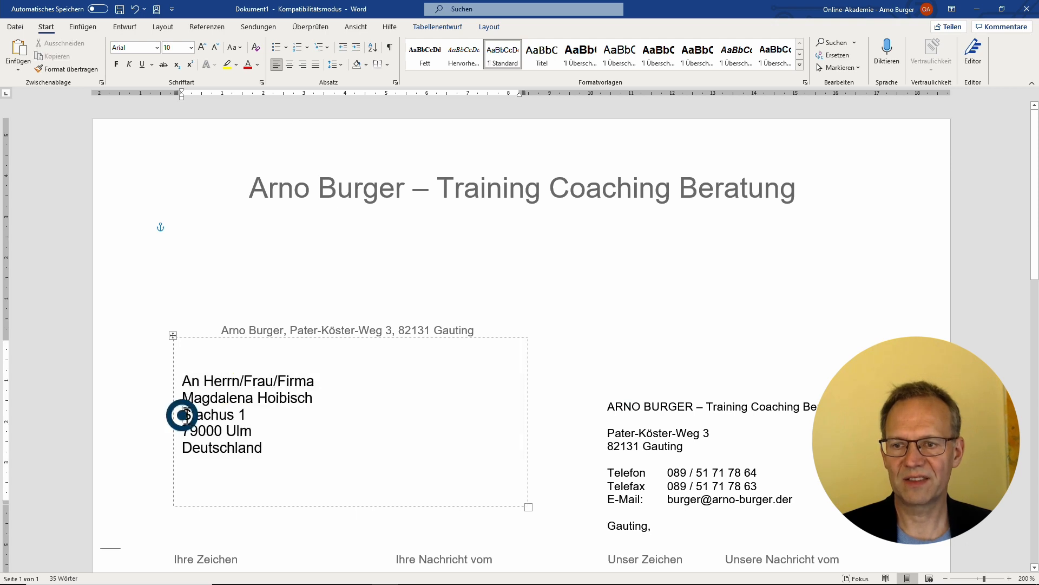
{"action": "triple_click", "coordinate": [183, 414]}
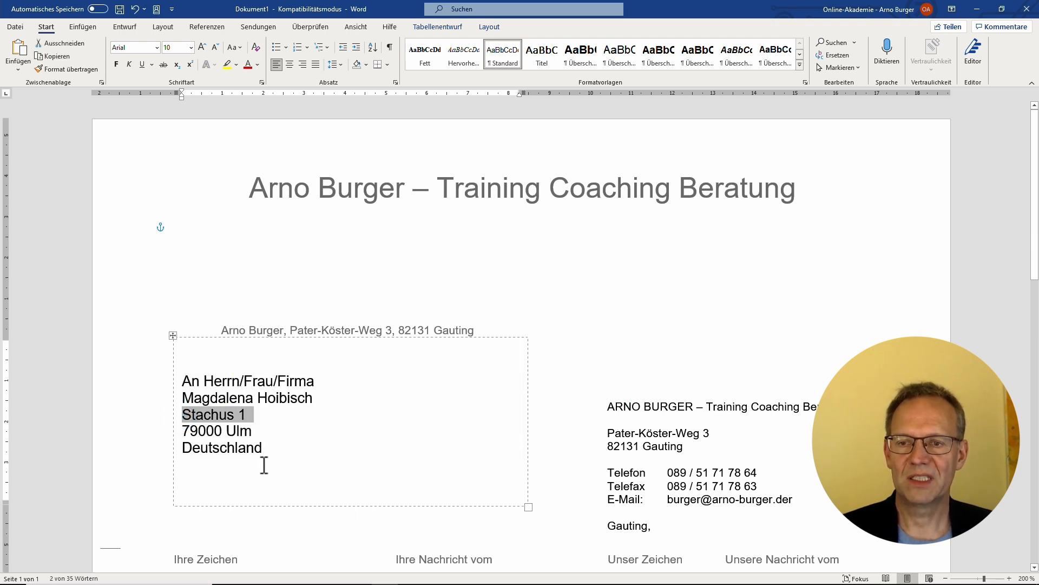